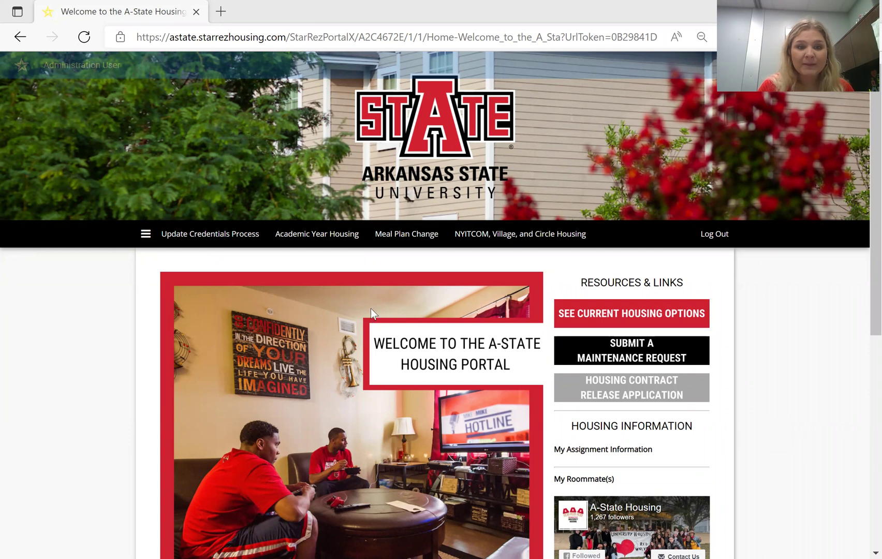
Open the academic year housing application and start applying for the 2022-2023 Academic Year term
left_click(314, 240)
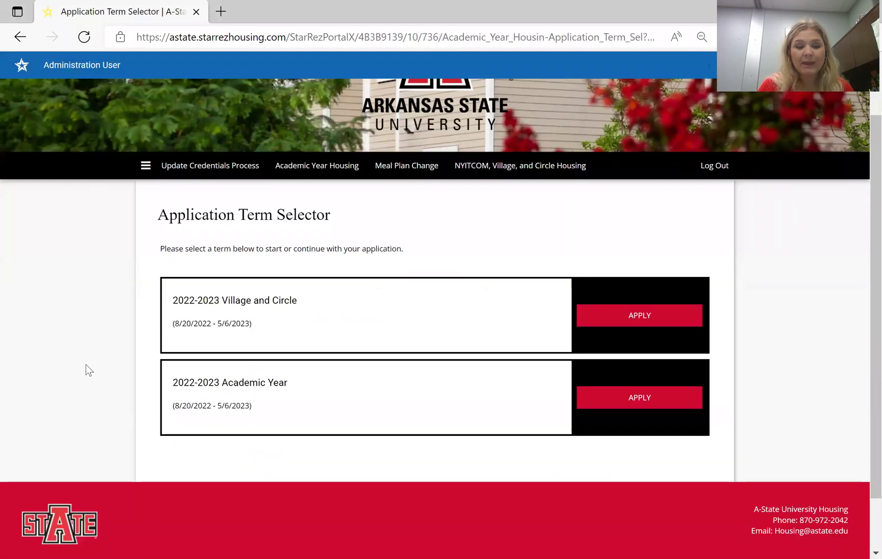
scroll(85, 368, "down", 1)
scroll(173, 380, "up", 1)
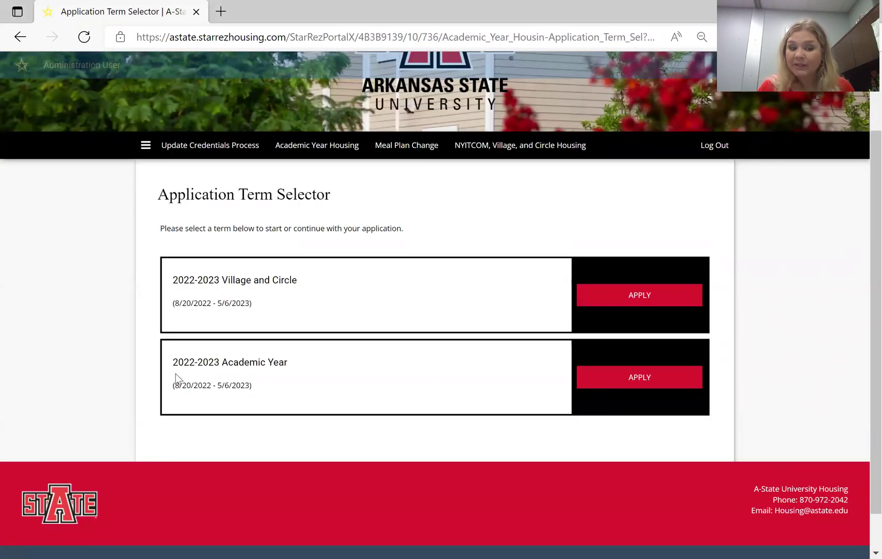
left_click(599, 380)
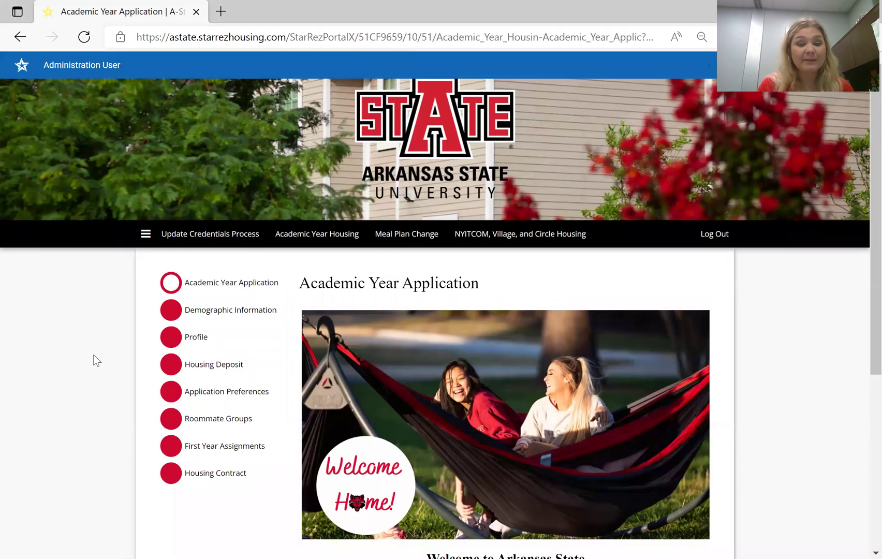
Read the Academic Year Application welcome page and continue to Demographic Information
scroll(95, 360, "down", 4)
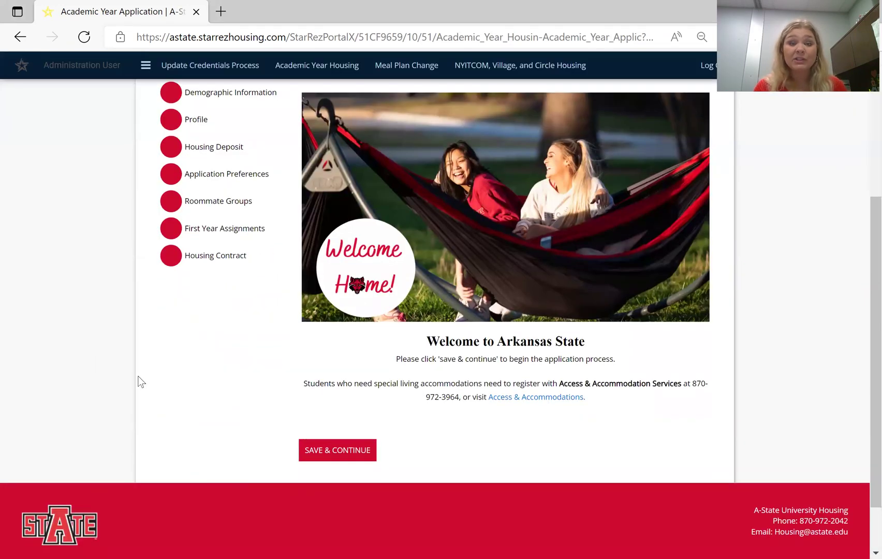
scroll(139, 382, "up", 1)
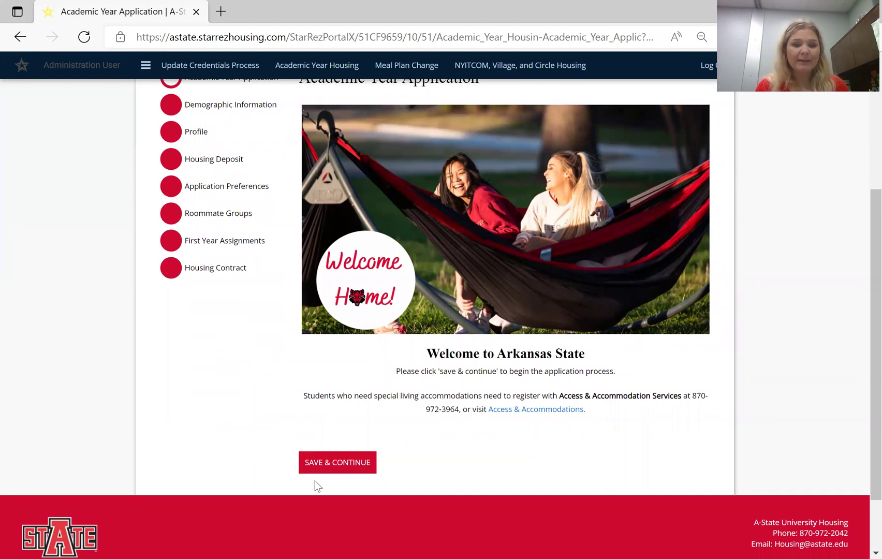
left_click(347, 458)
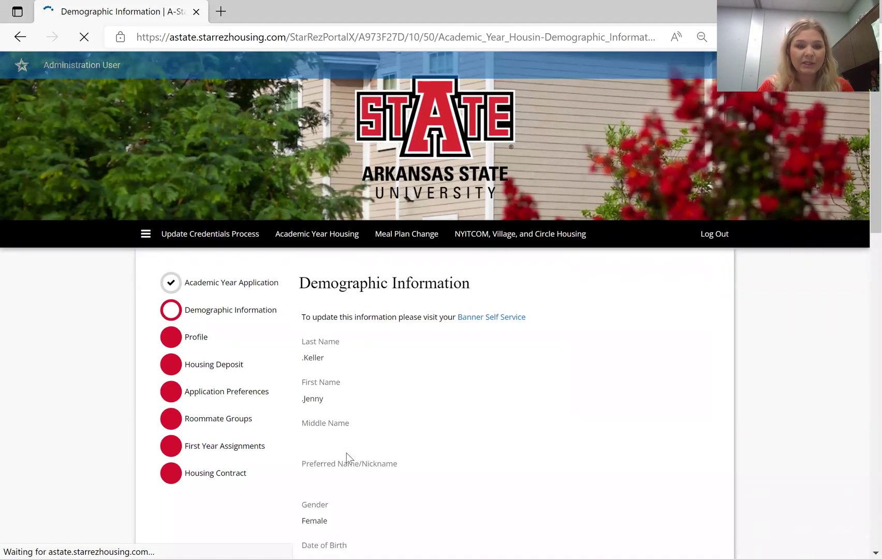
Review the demographic details, emergency contact, special accommodations and criminal history answers, and save them to continue
scroll(347, 457, "down", 1)
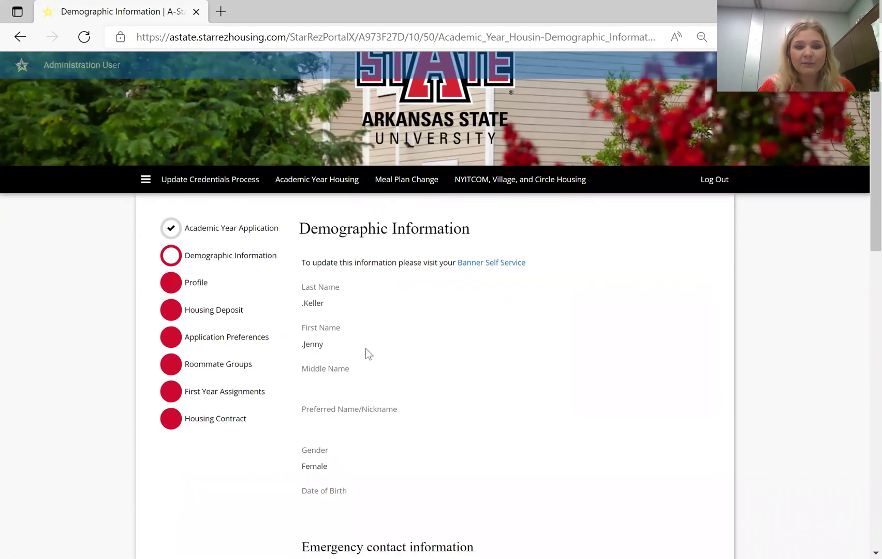
scroll(364, 354, "down", 2)
scroll(322, 368, "down", 5)
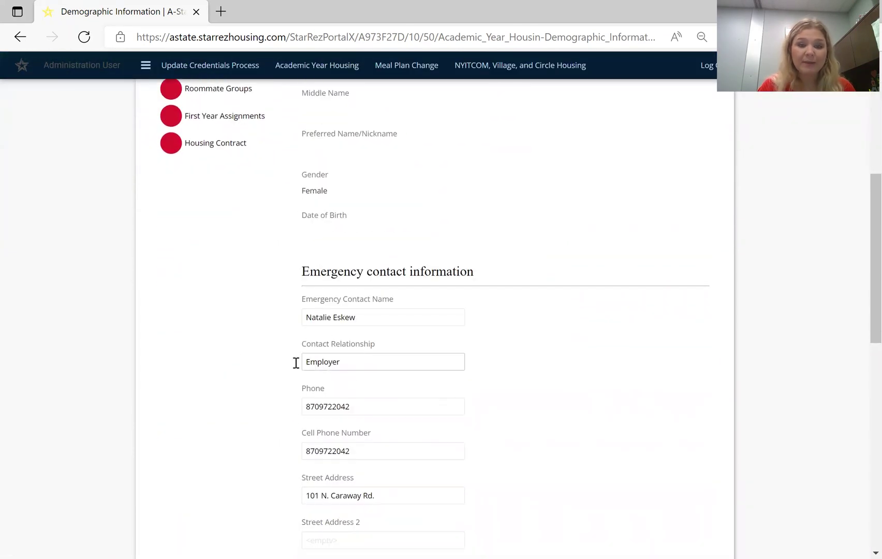
scroll(230, 349, "down", 8)
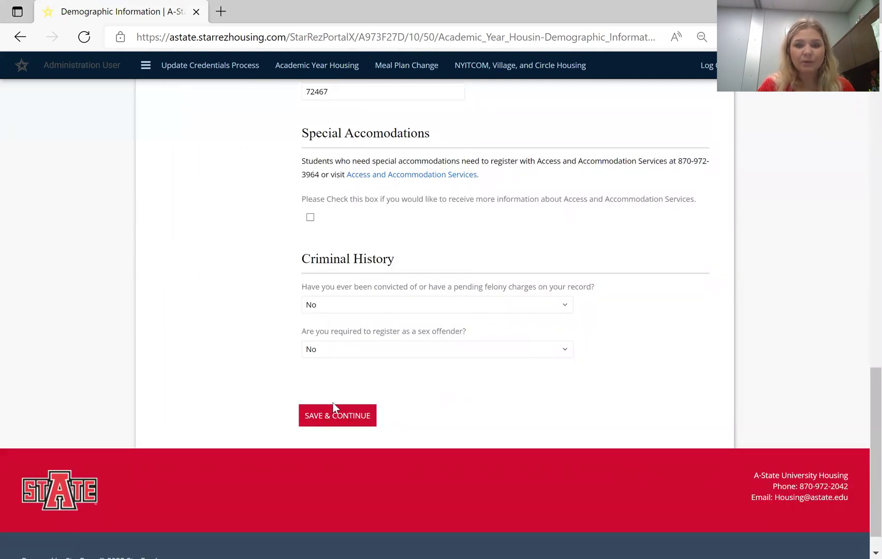
left_click(334, 416)
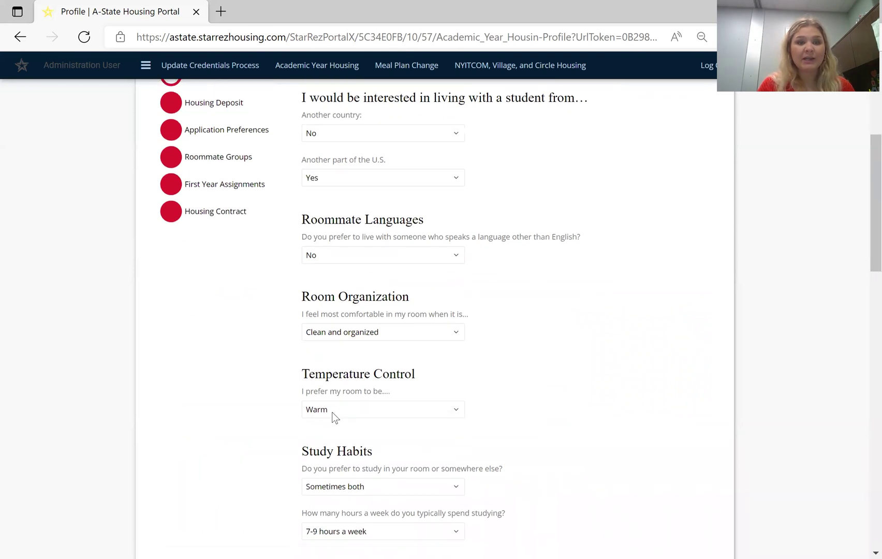
Review the roommate and lifestyle answers on the Profile page and save them to continue
scroll(332, 412, "down", 10)
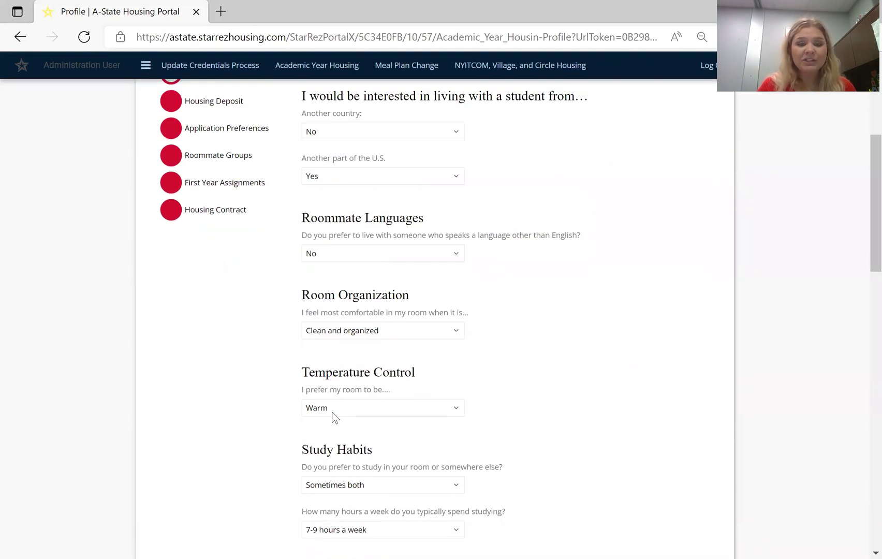
scroll(333, 417, "down", 6)
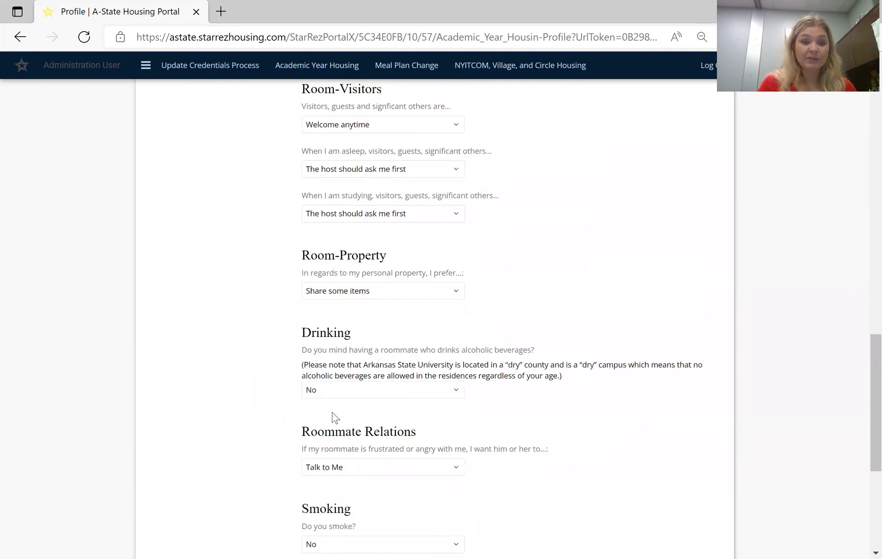
scroll(333, 416, "down", 4)
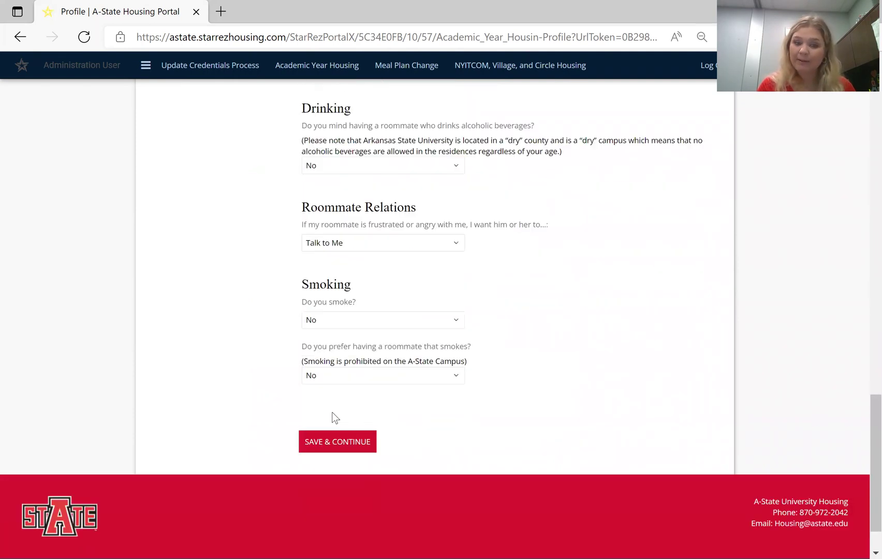
left_click(333, 440)
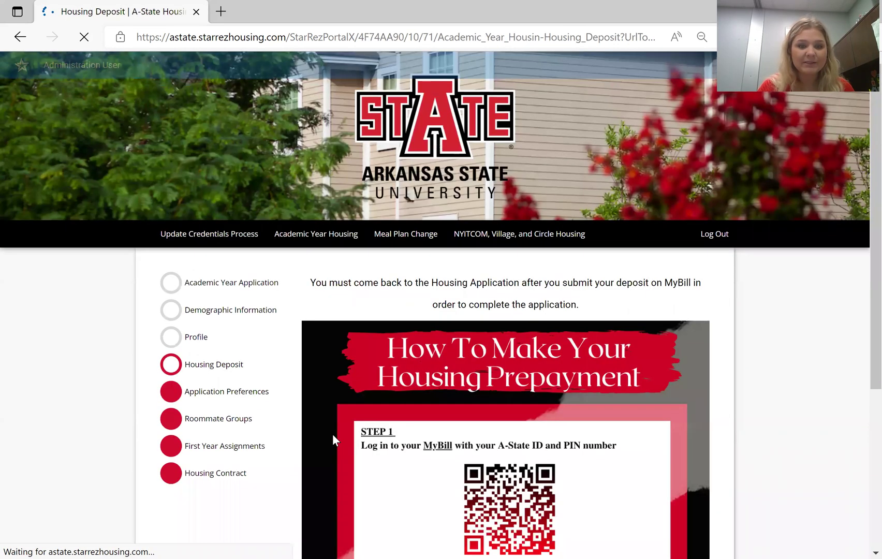
Read the housing prepayment instructions on the Housing Deposit page and continue to Special Interest Housing
scroll(332, 433, "down", 2)
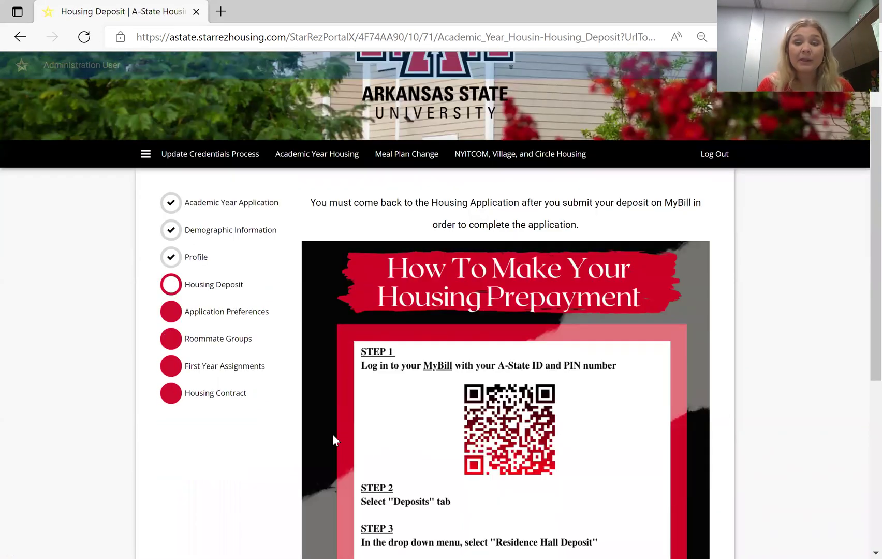
scroll(333, 434, "down", 2)
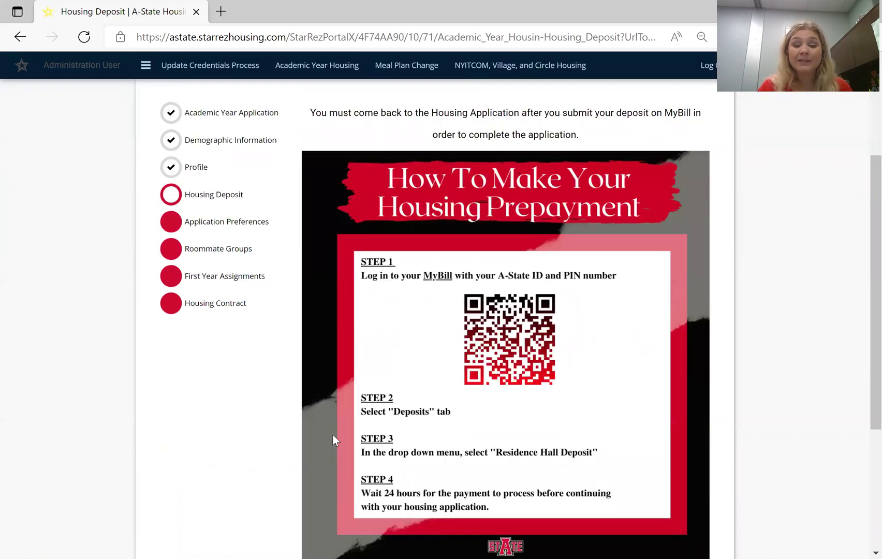
scroll(332, 435, "down", 1)
scroll(192, 397, "down", 1)
scroll(192, 397, "down", 1)
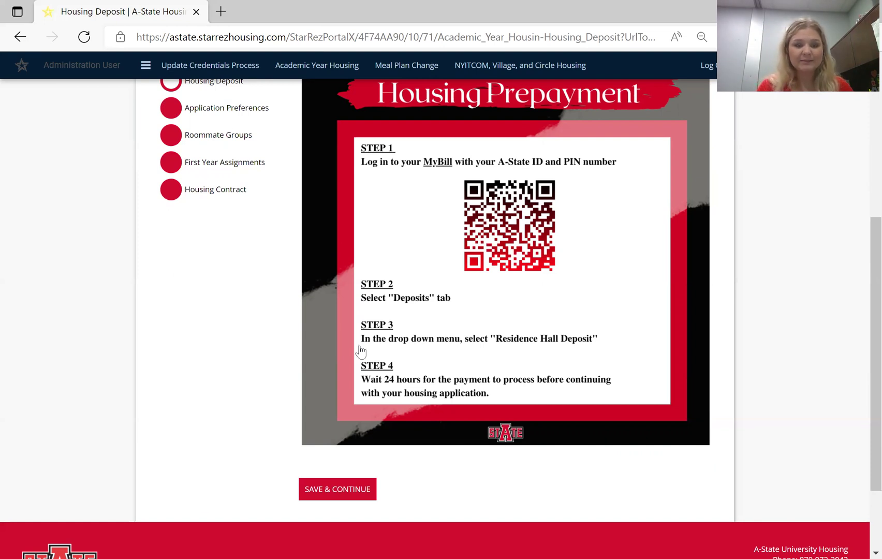
scroll(357, 347, "down", 1)
left_click(314, 472)
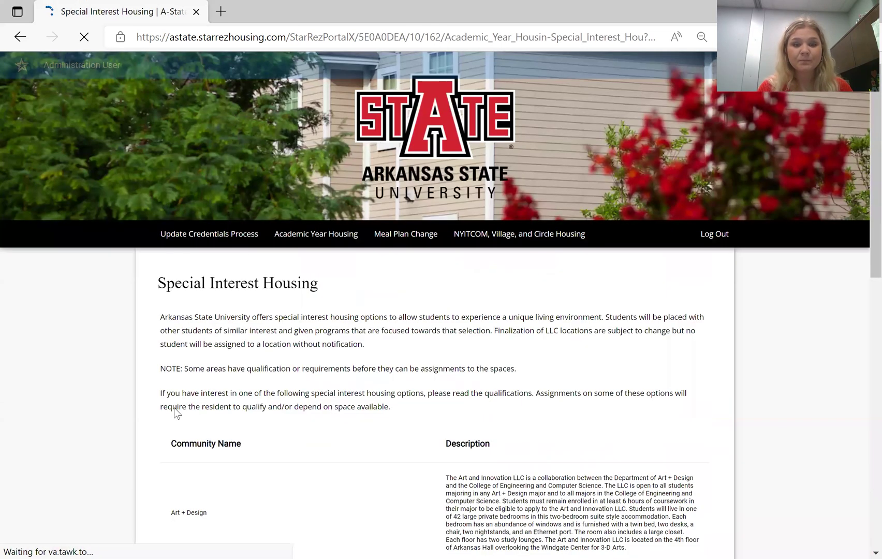
Review the special interest housing communities and their descriptions, and continue to Application Preferences
scroll(176, 412, "down", 3)
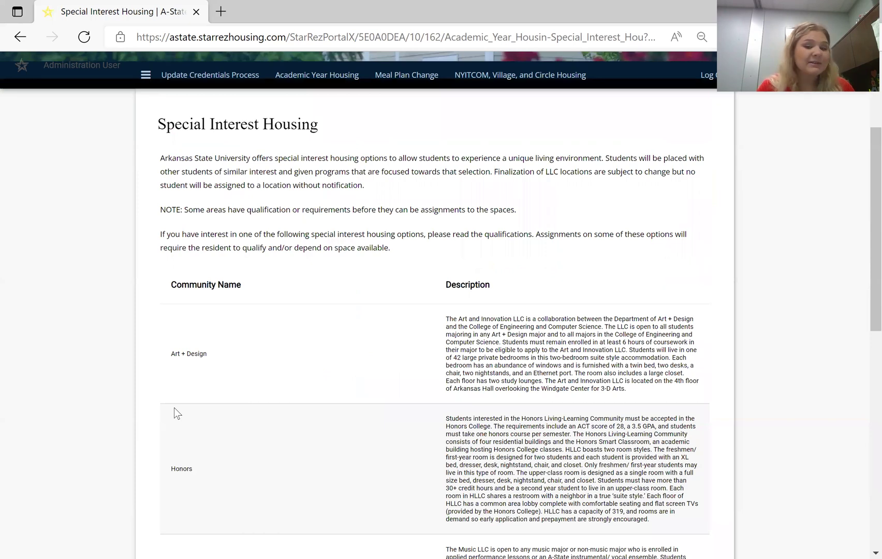
scroll(174, 413, "down", 1)
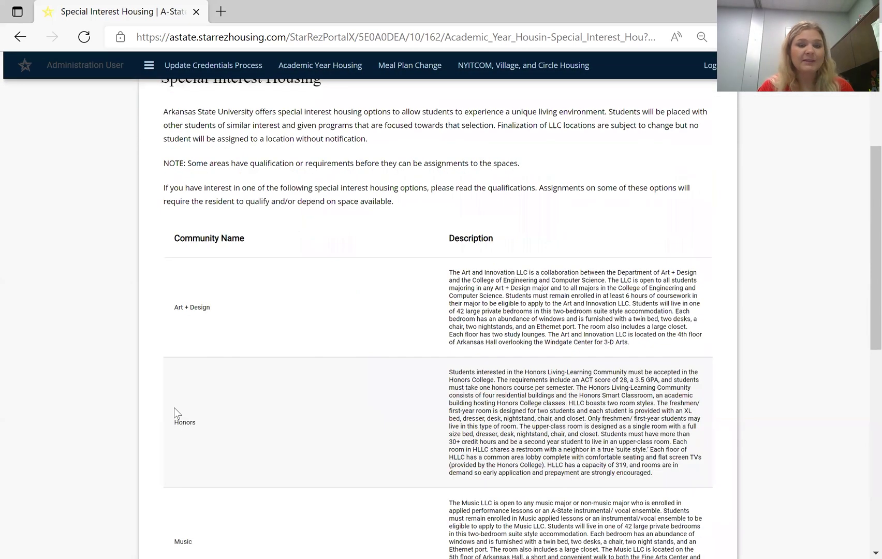
scroll(174, 413, "down", 5)
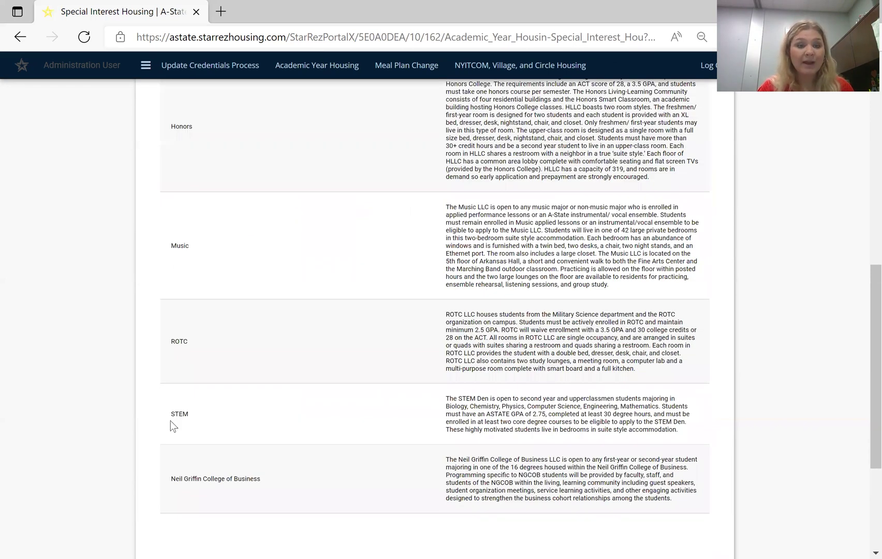
scroll(174, 426, "up", 2)
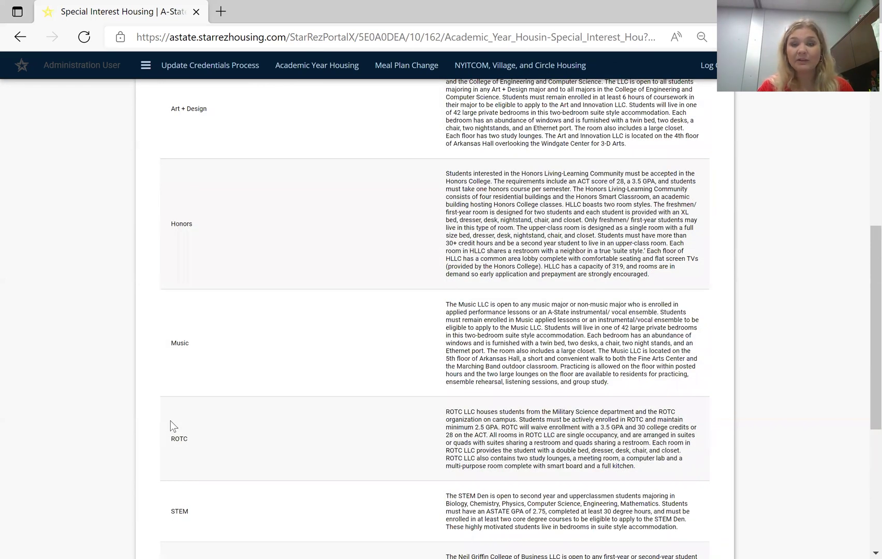
scroll(173, 426, "up", 2)
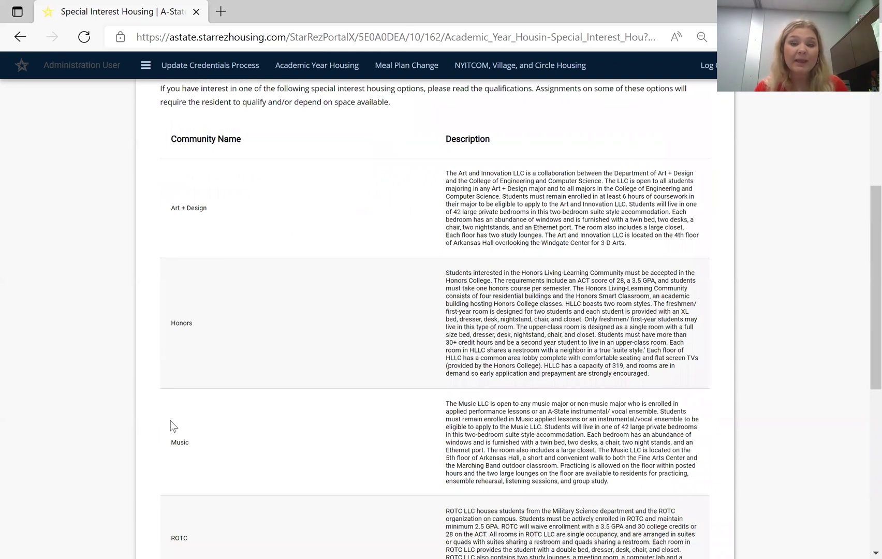
scroll(174, 426, "down", 1)
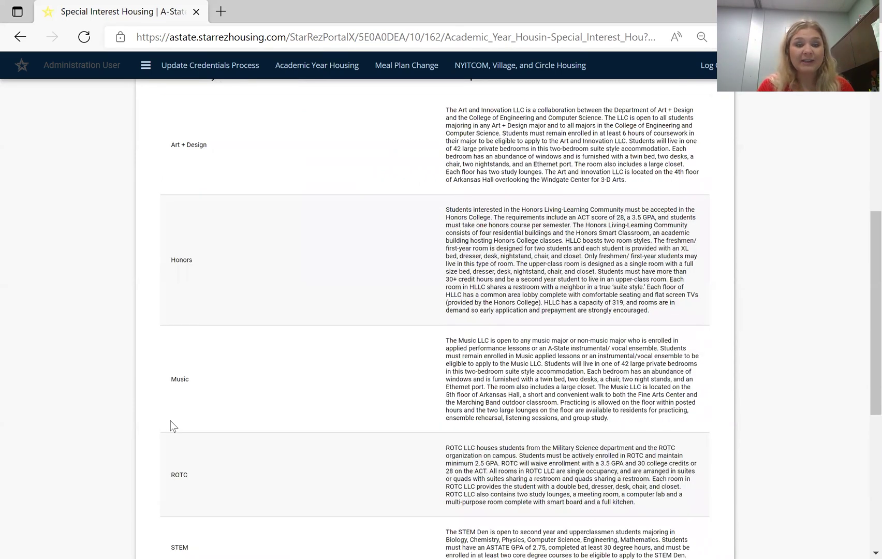
scroll(173, 425, "down", 5)
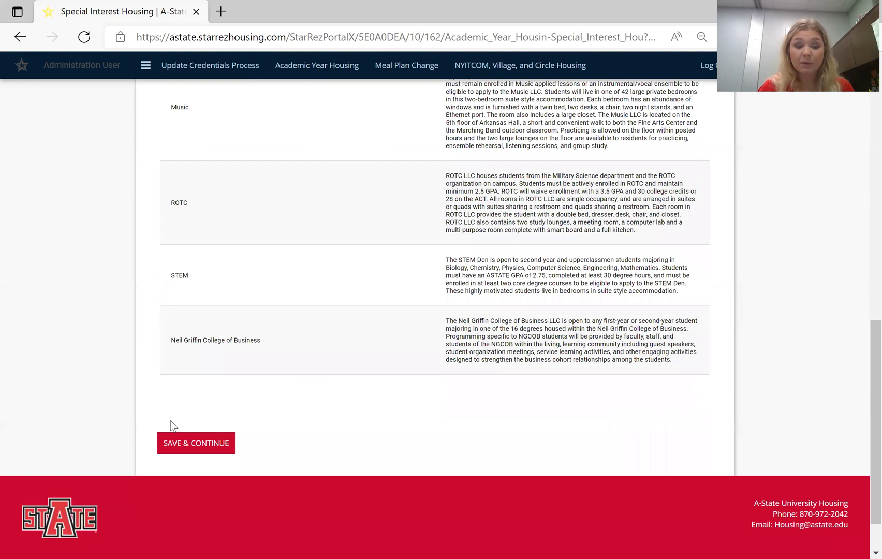
left_click(198, 443)
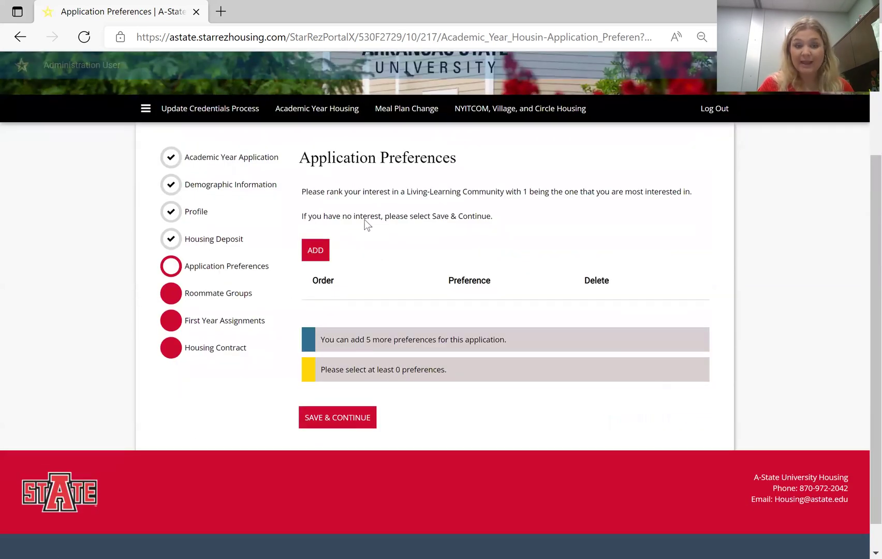
left_click(306, 252)
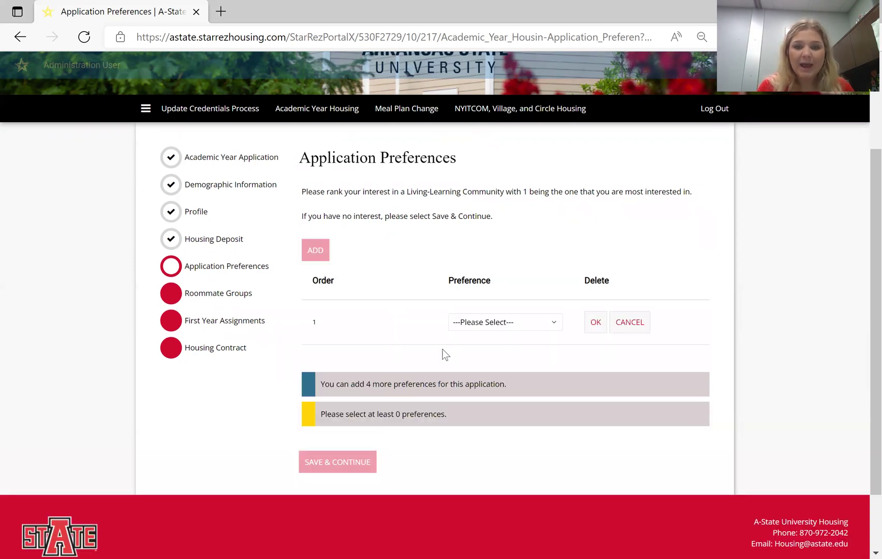
left_click(550, 325)
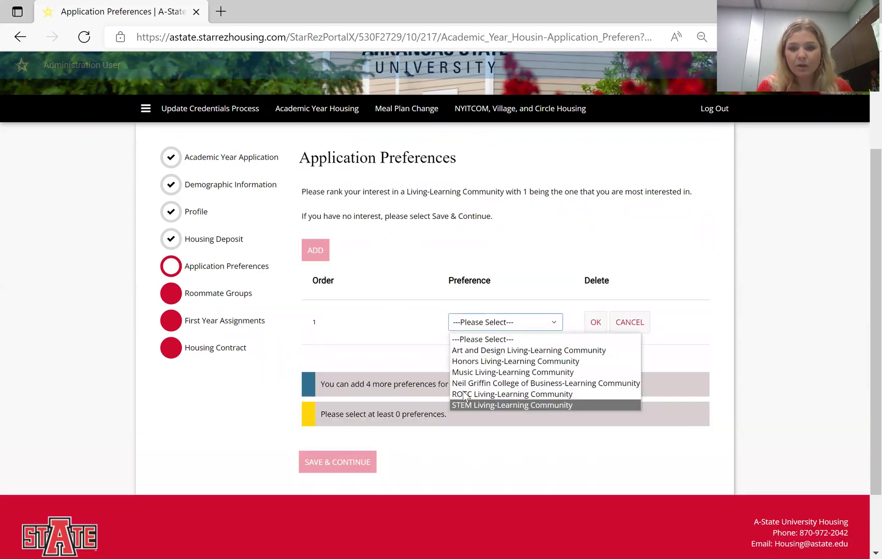
left_click(481, 383)
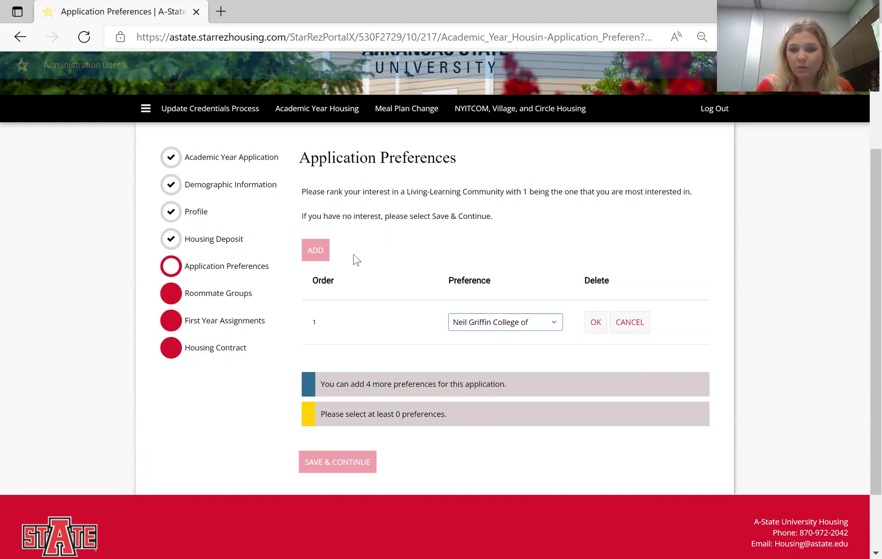
left_click(541, 328)
left_click(624, 325)
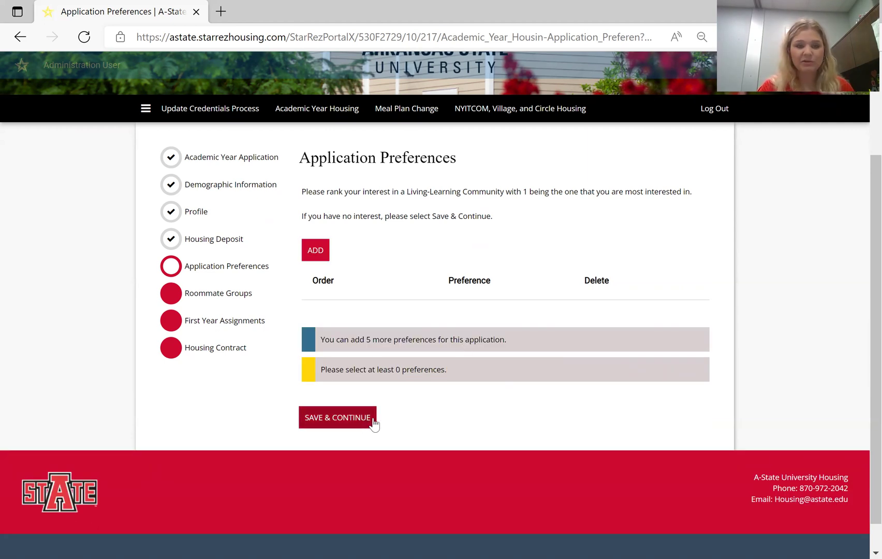
Save Application Preferences without any Living-Learning Community preference and continue to Roommate Groups
left_click(323, 415)
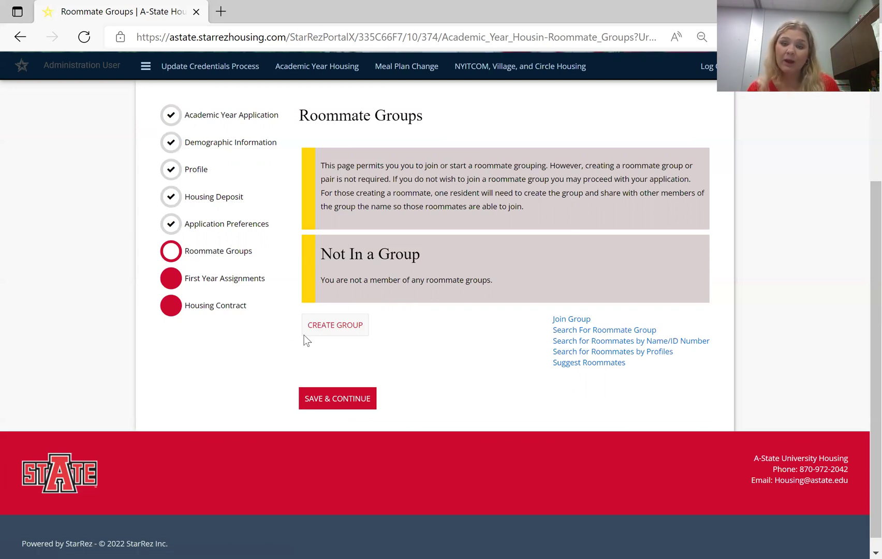
Examine the criteria for searching roommates by profiles and the suggested roommates, and return to Application Preferences
left_click(576, 352)
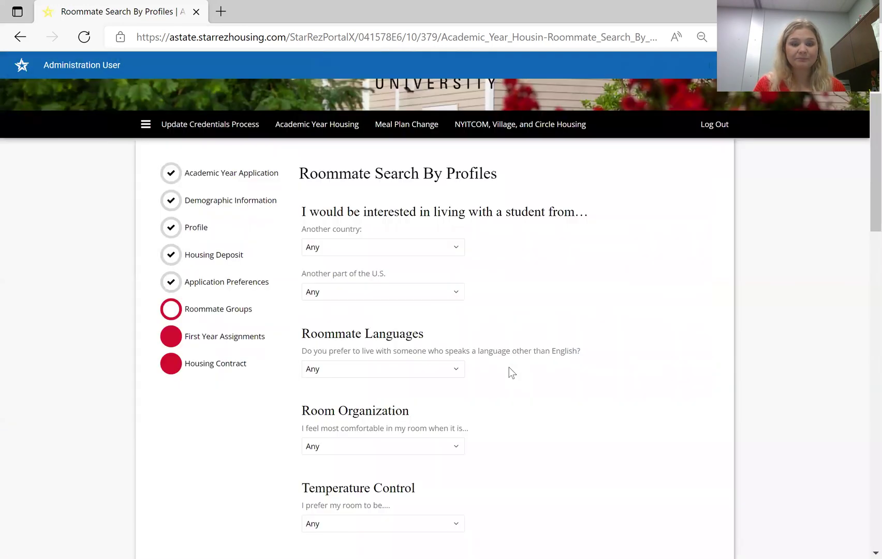
scroll(508, 367, "down", 10)
scroll(508, 367, "down", 3)
scroll(508, 367, "up", 9)
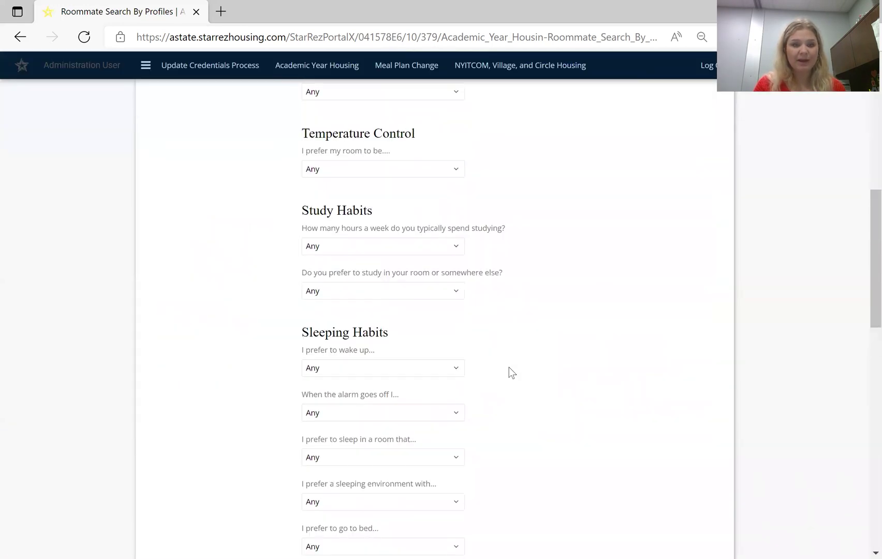
scroll(508, 367, "left", 5)
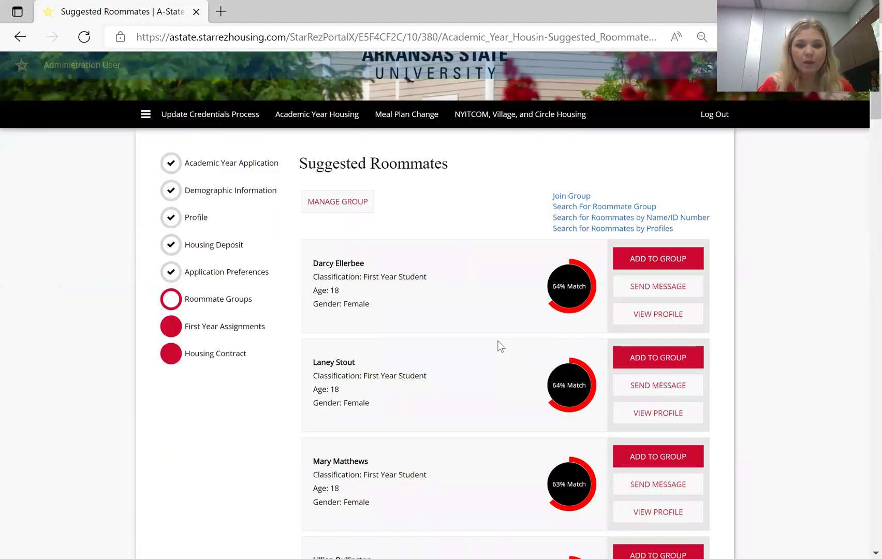
left_click(226, 392)
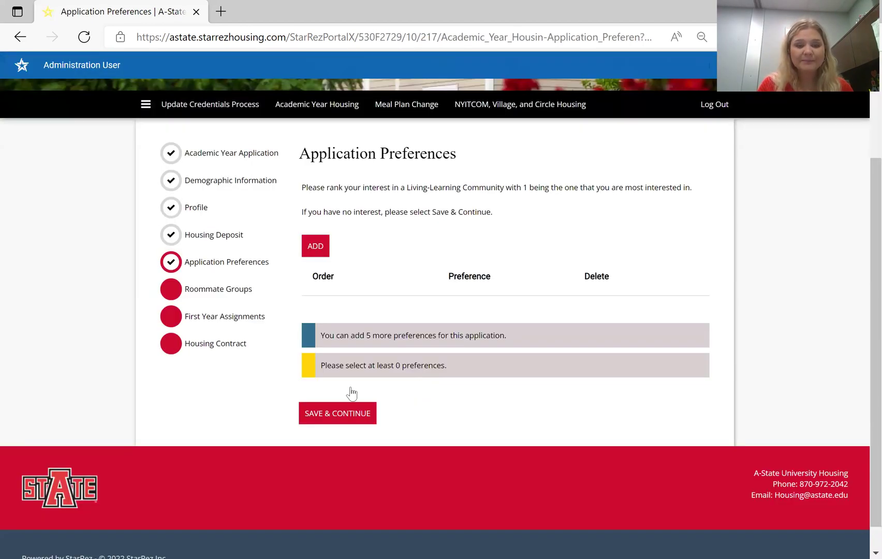
Save the Application Preferences without a preference, and continue past Roommate Groups without joining or creating a group
left_click(350, 388)
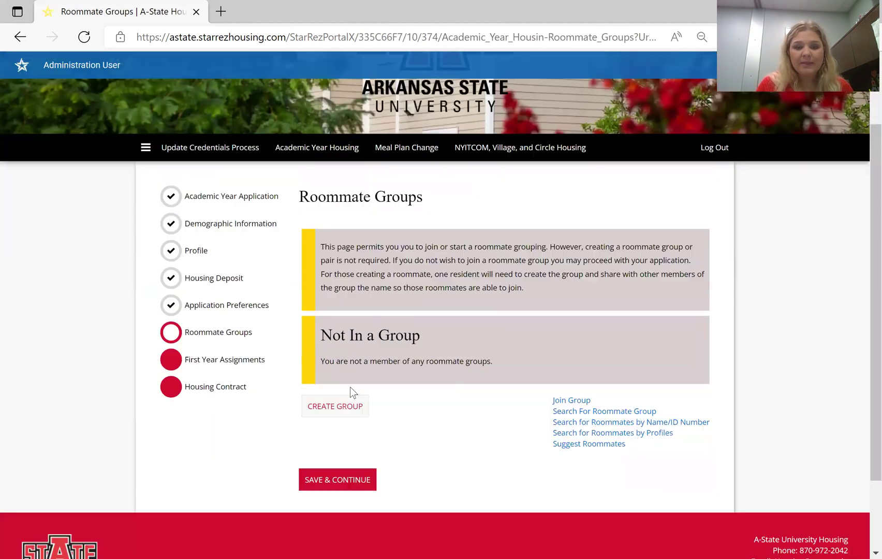
scroll(226, 368, "down", 2)
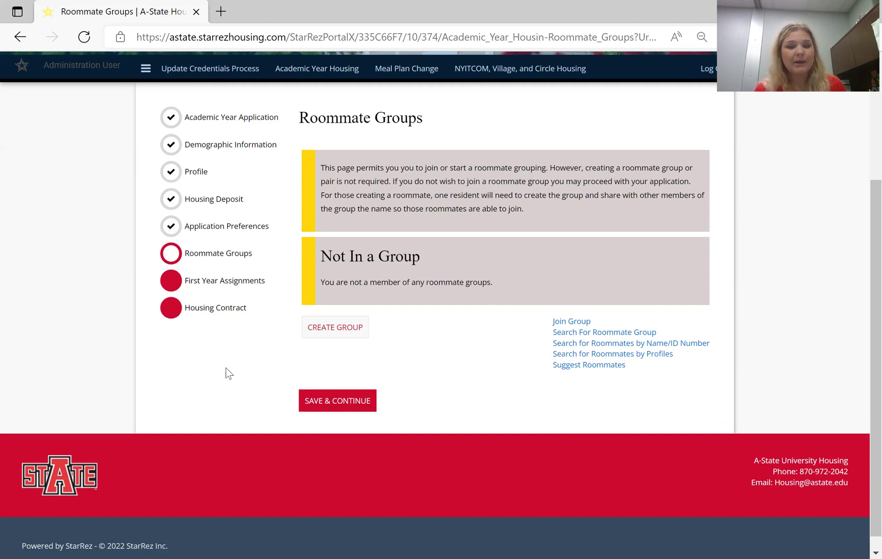
left_click(341, 409)
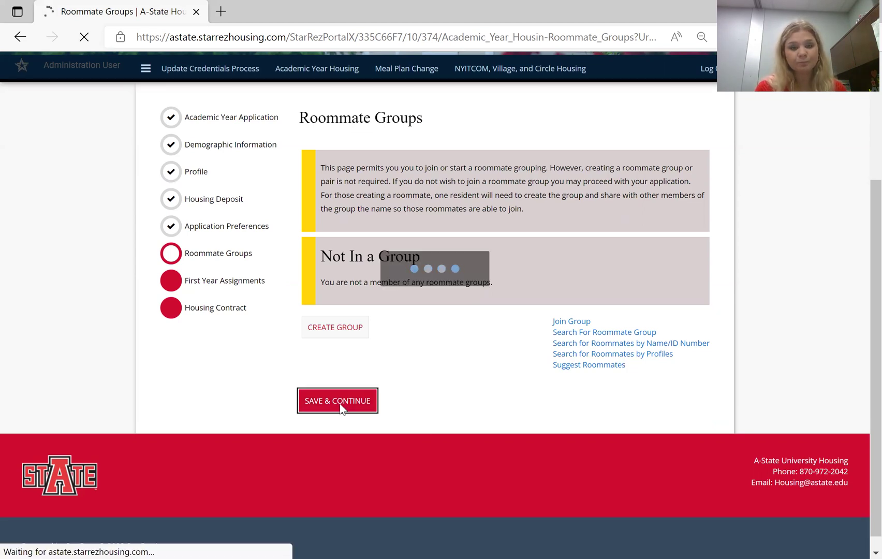
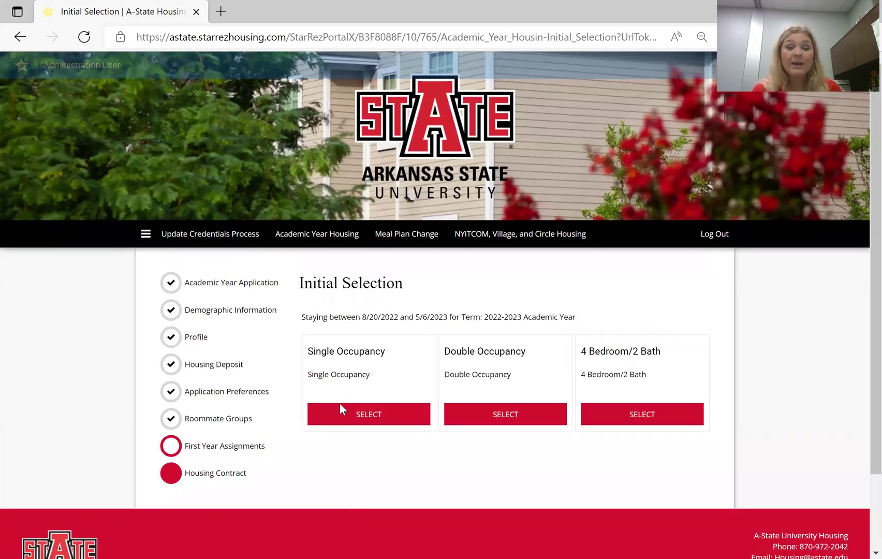
Choose Double Occupancy for the 2022-2023 Academic Year and review the available rooms and filters in the Room List
scroll(341, 404, "down", 2)
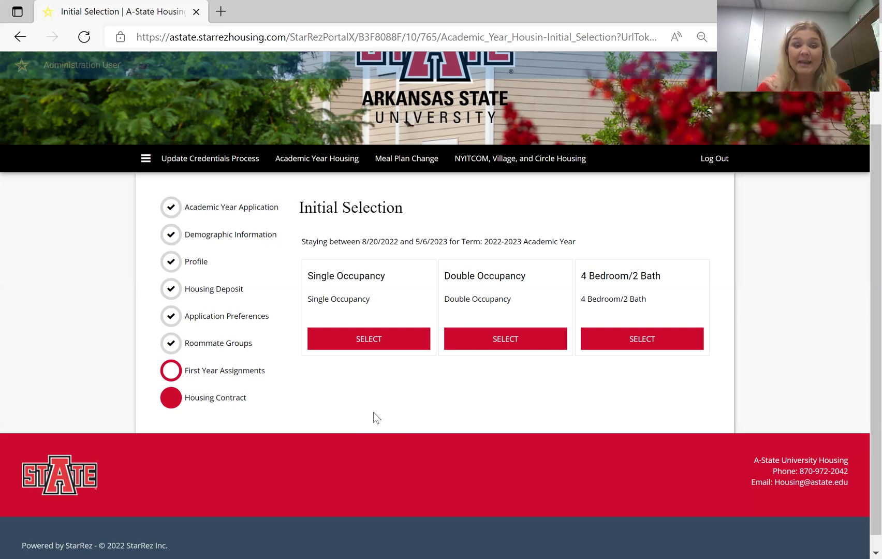
left_click(465, 343)
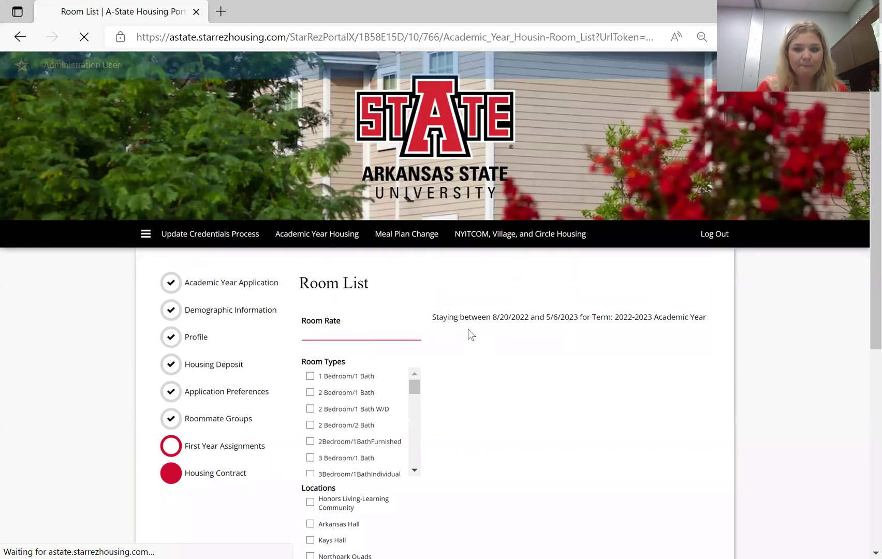
scroll(468, 328, "down", 2)
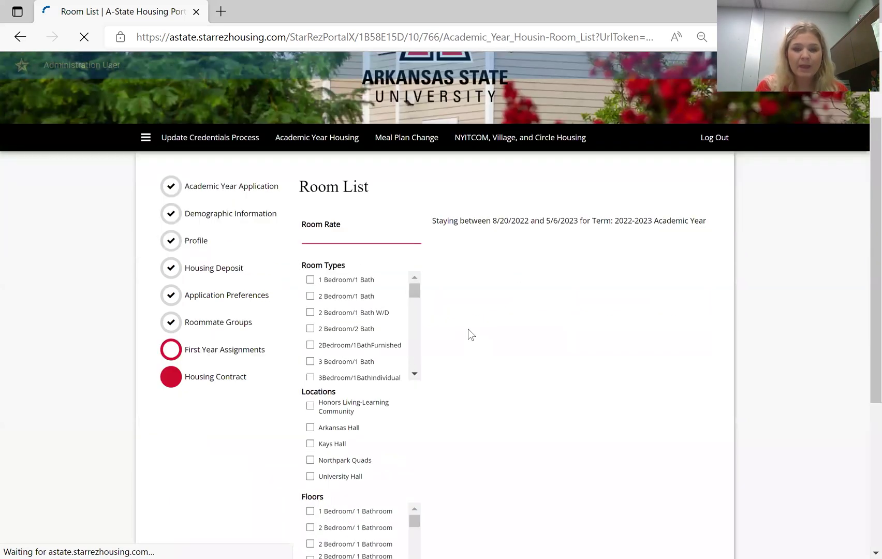
scroll(468, 329, "down", 1)
scroll(468, 328, "down", 3)
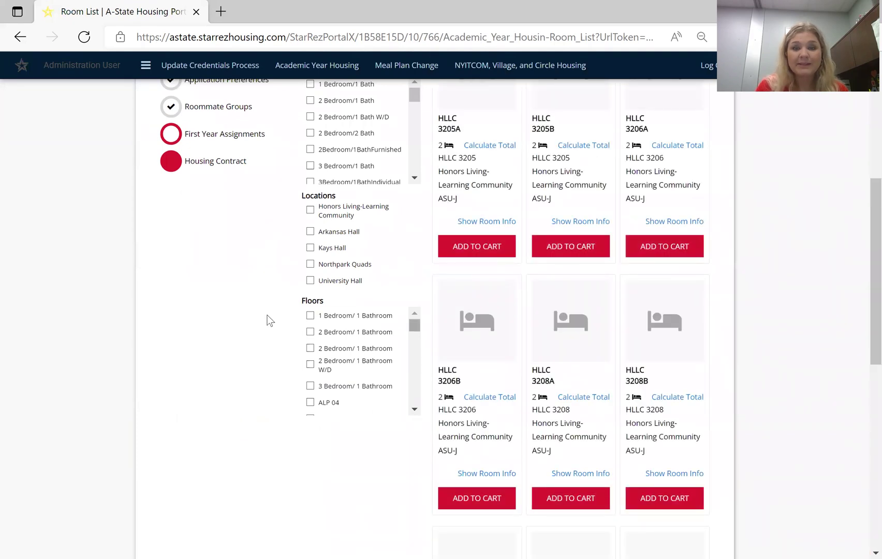
scroll(268, 320, "up", 3)
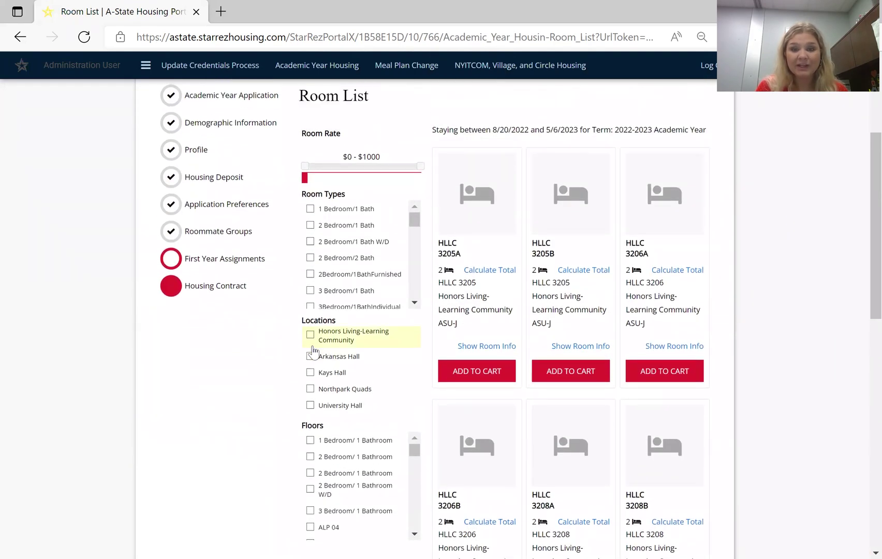
scroll(326, 352, "down", 1)
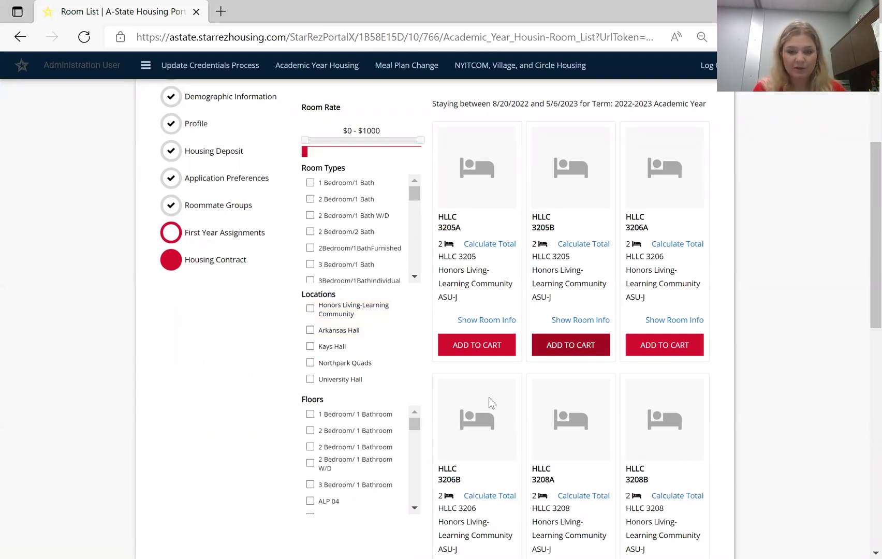
scroll(467, 267, "down", 1)
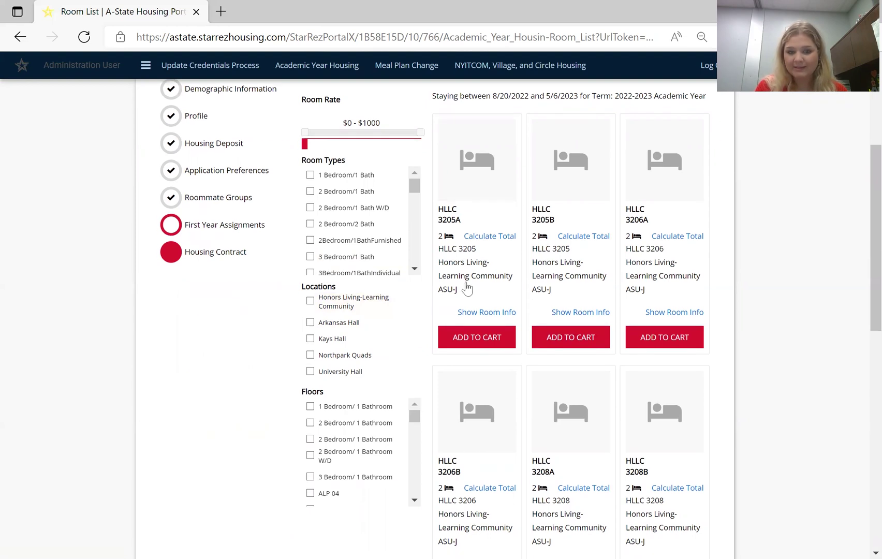
scroll(476, 398, "down", 1)
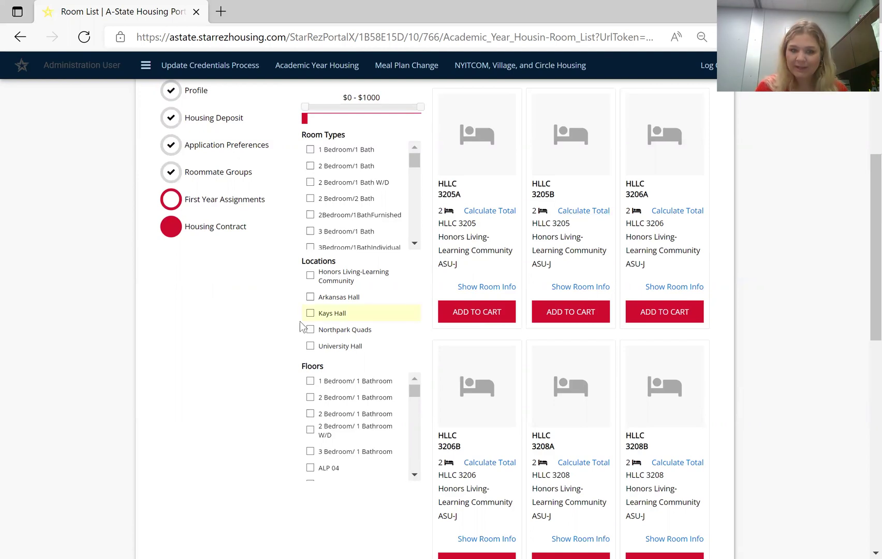
Filter the Room List by the locations University Hall and Kays Hall, and look through the listed rooms
left_click(310, 352)
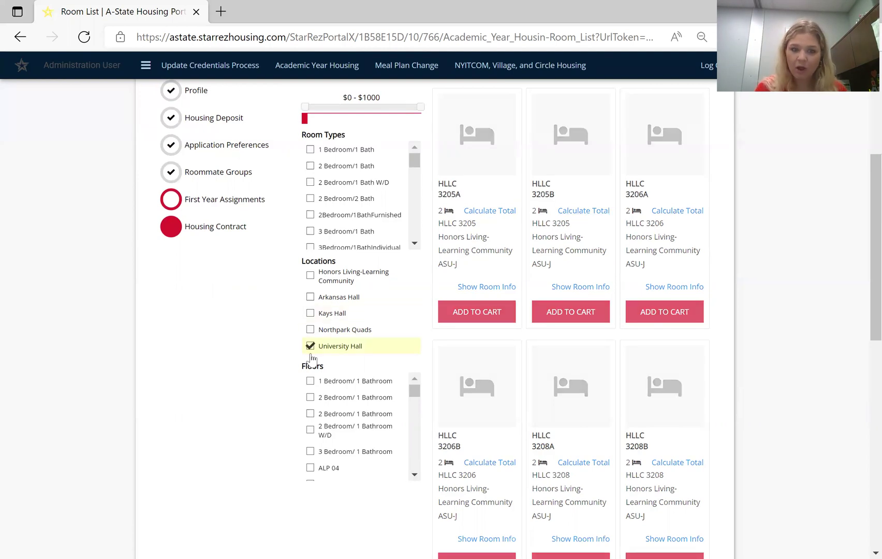
left_click(310, 313)
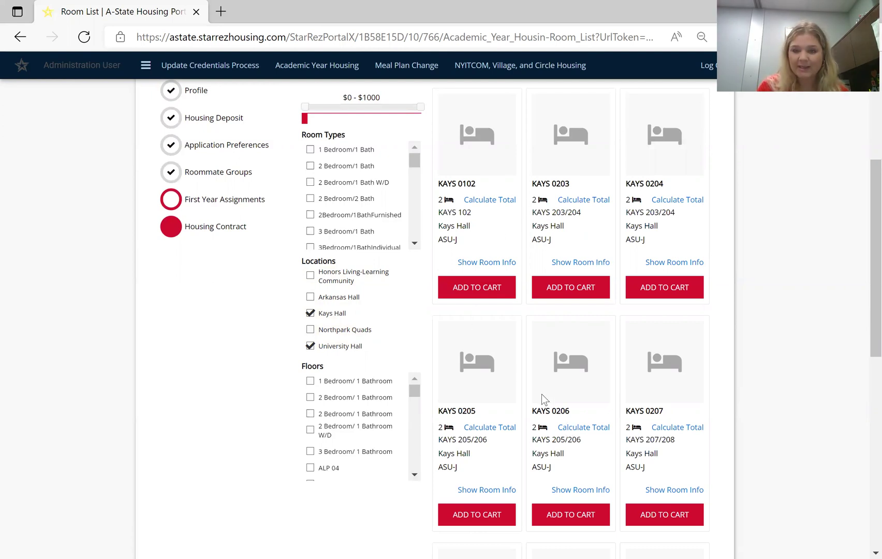
scroll(541, 394, "down", 3)
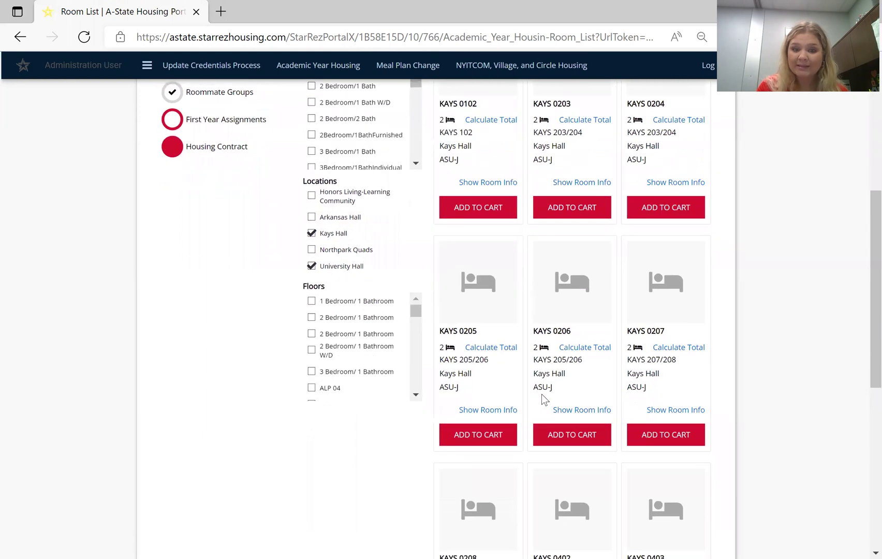
scroll(541, 394, "down", 4)
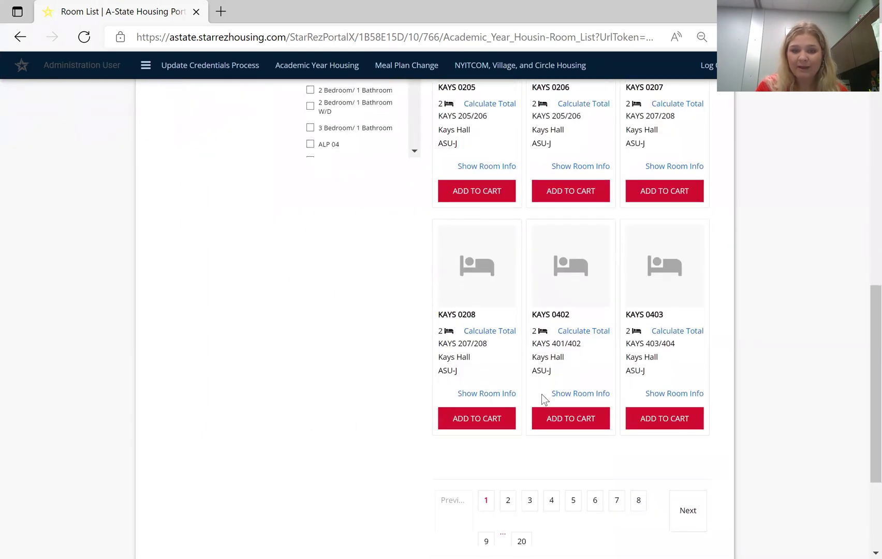
scroll(541, 394, "up", 4)
scroll(541, 394, "up", 5)
scroll(542, 399, "down", 10)
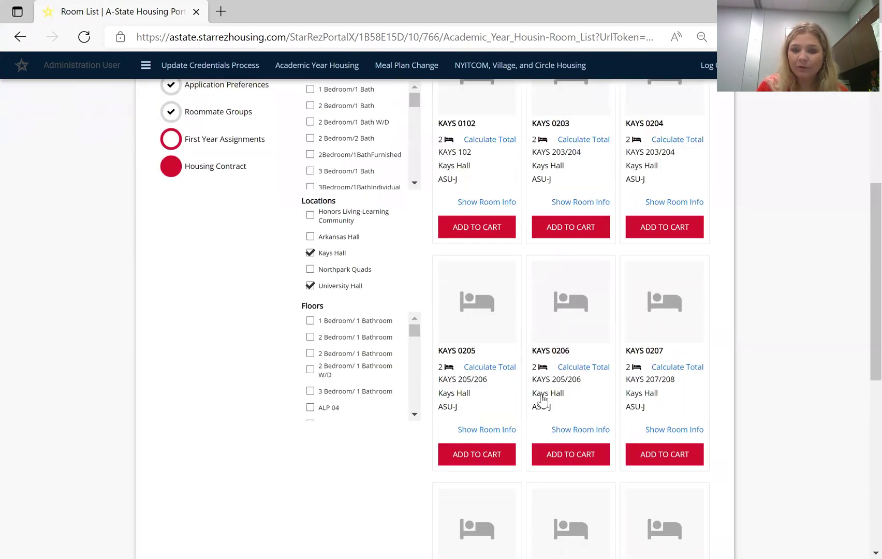
scroll(542, 398, "down", 2)
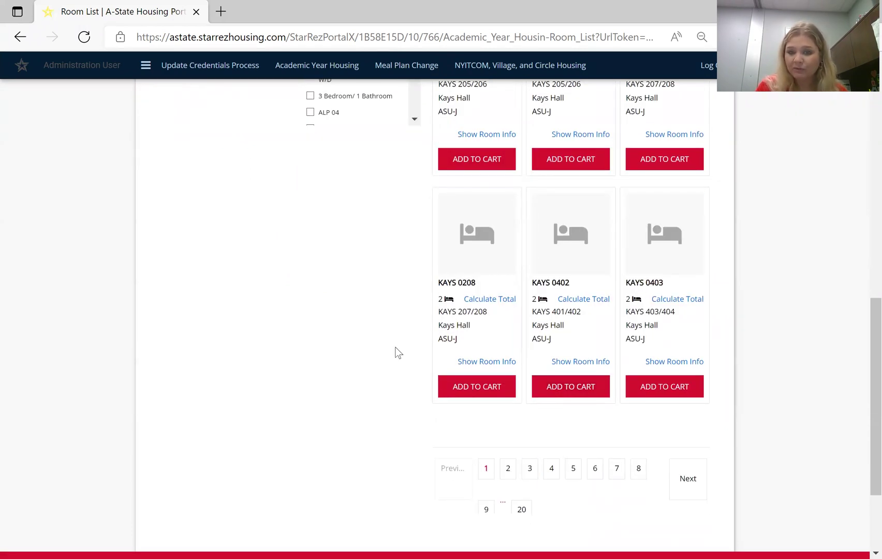
scroll(396, 352, "up", 3)
scroll(397, 353, "up", 3)
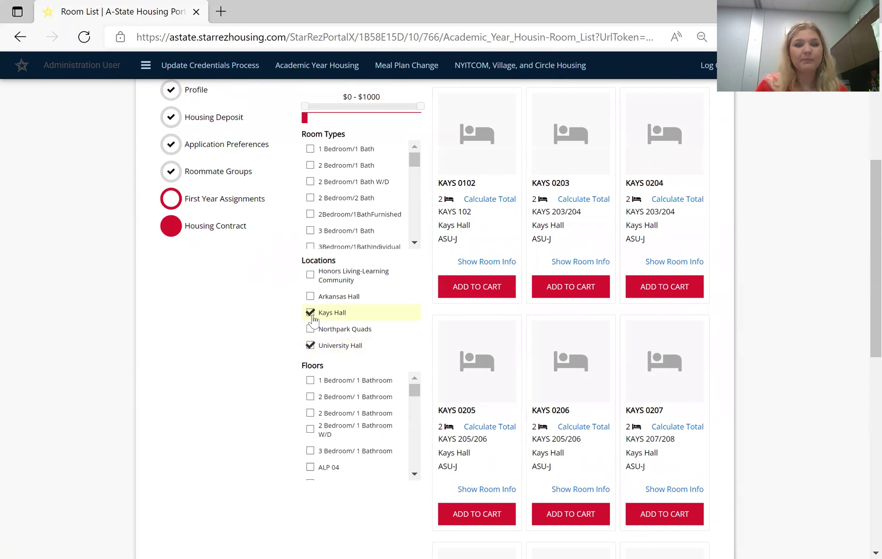
Remove Kays Hall from the location filter and look through the University Hall rooms
left_click(311, 314)
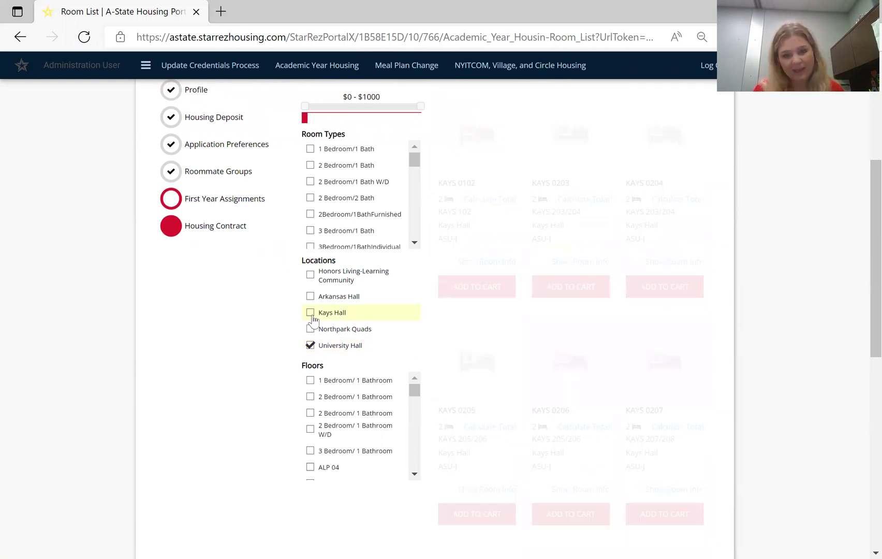
scroll(594, 428, "down", 5)
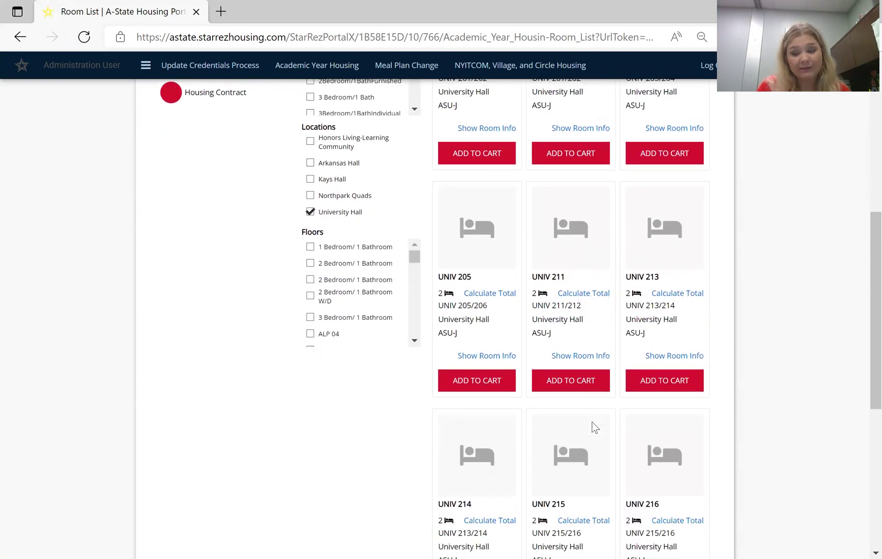
scroll(593, 423, "down", 2)
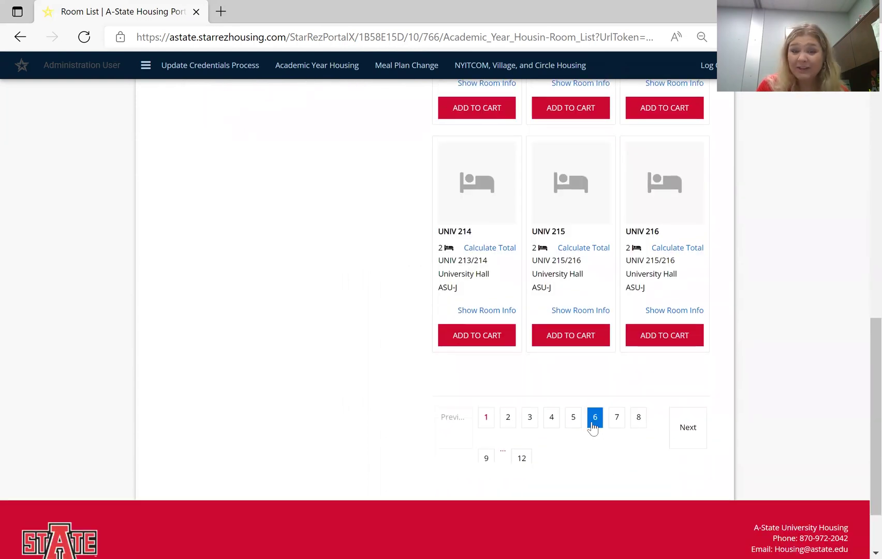
scroll(400, 335, "up", 4)
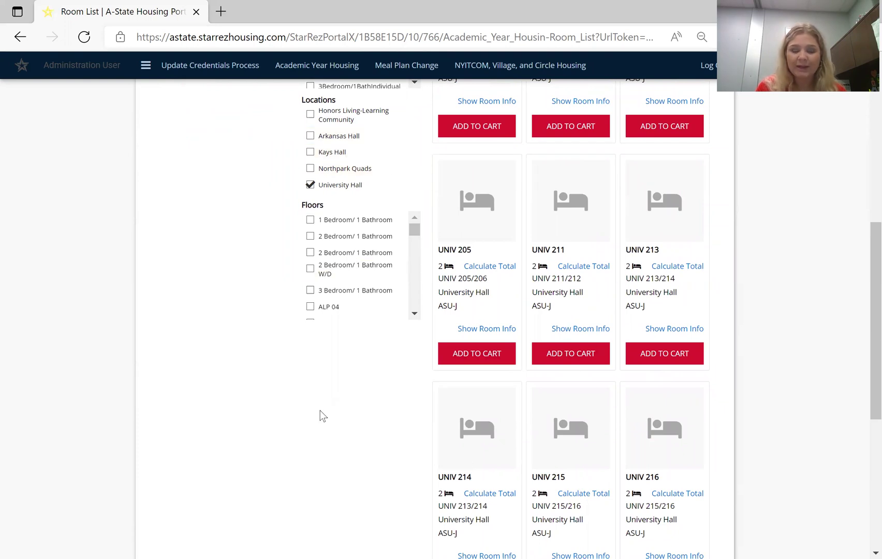
scroll(320, 411, "up", 4)
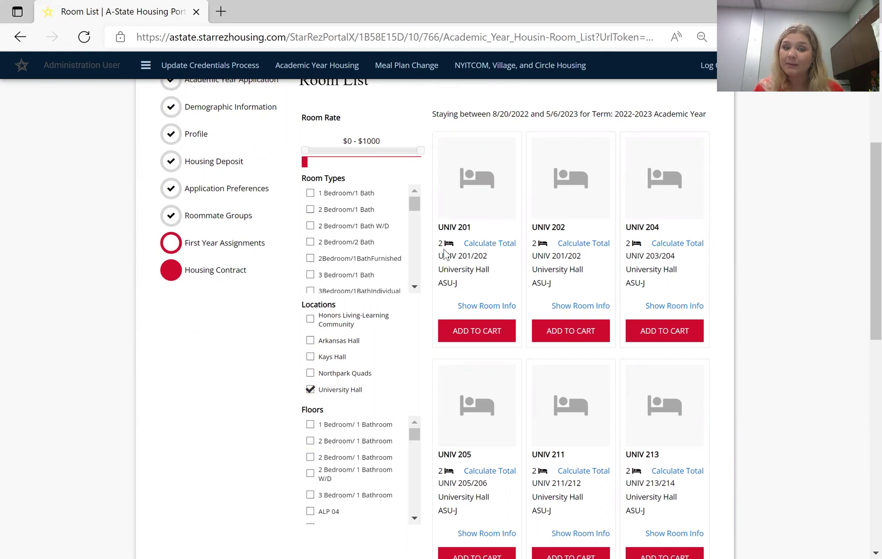
scroll(525, 441, "down", 1)
scroll(526, 446, "down", 2)
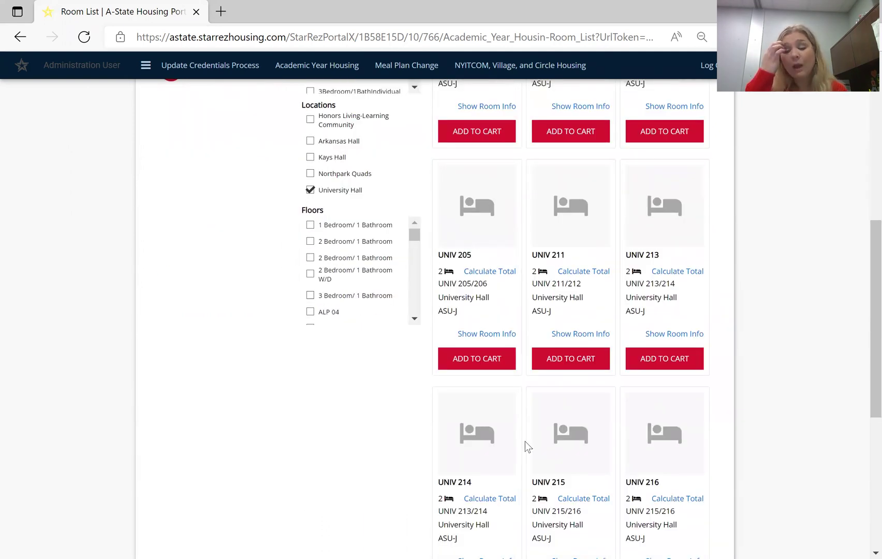
scroll(525, 441, "down", 4)
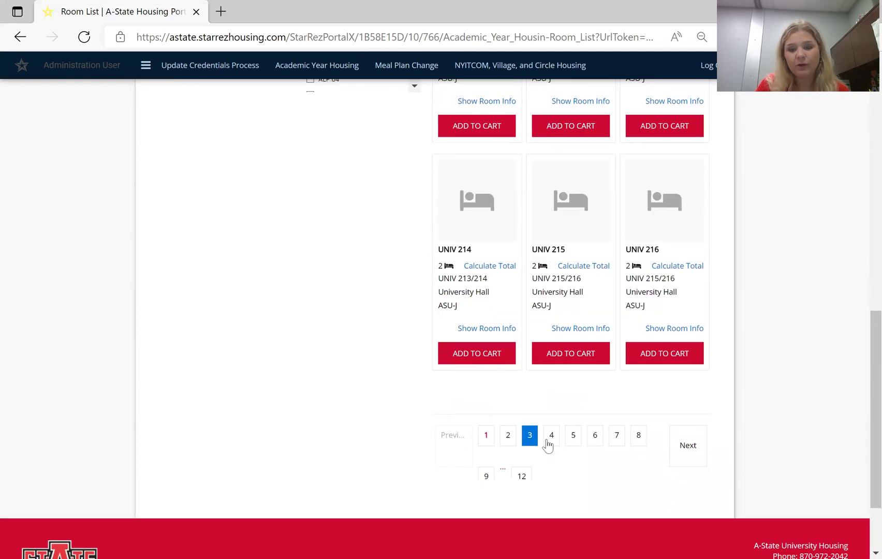
Advance to page 3 of the University Hall rooms and add room UNIV 304 to the cart
left_click(689, 446)
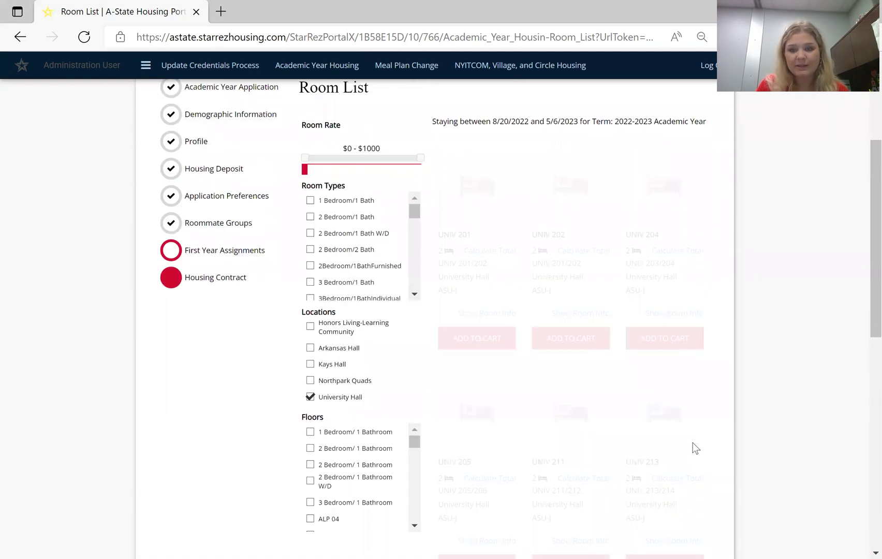
scroll(692, 443, "down", 6)
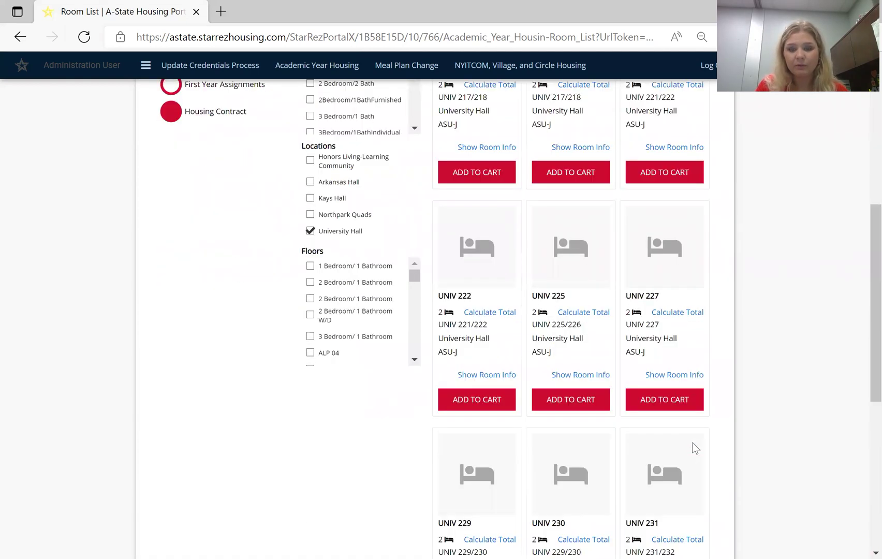
left_click(679, 479)
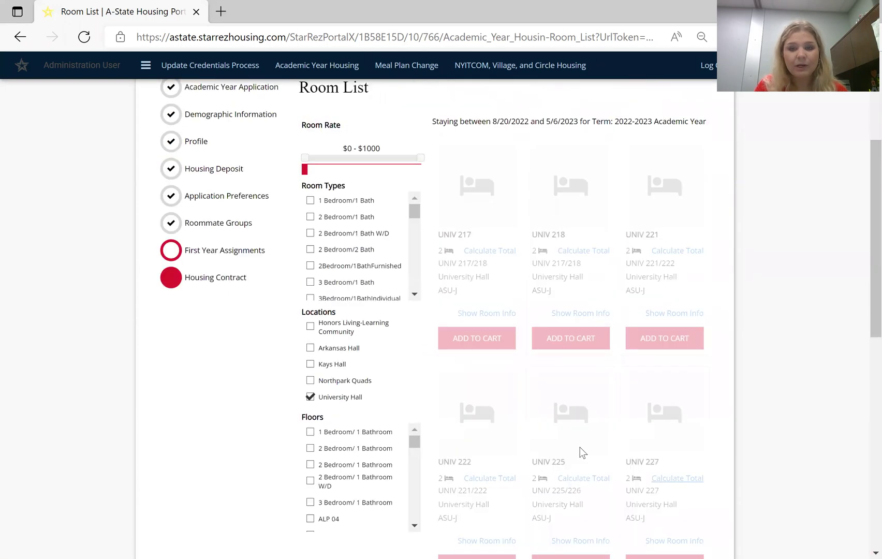
scroll(580, 453, "down", 4)
scroll(580, 453, "down", 4)
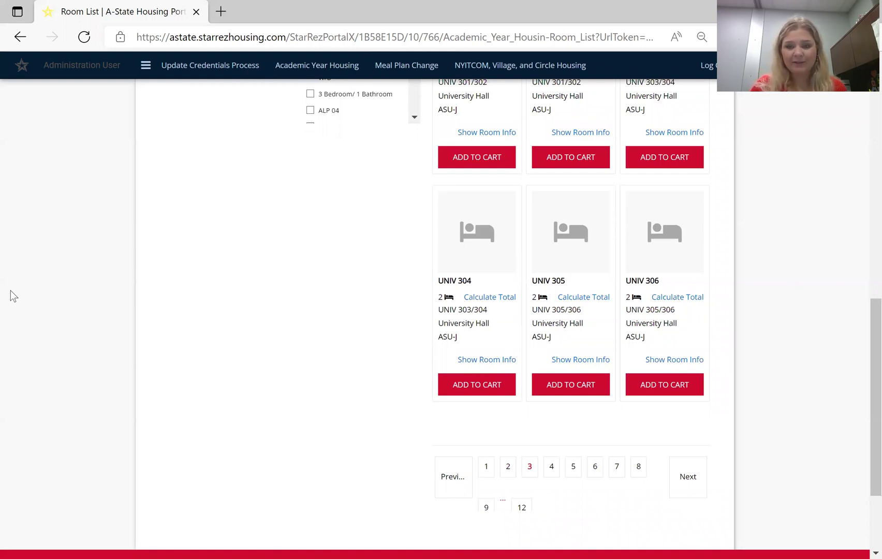
scroll(11, 290, "up", 2)
scroll(10, 290, "down", 1)
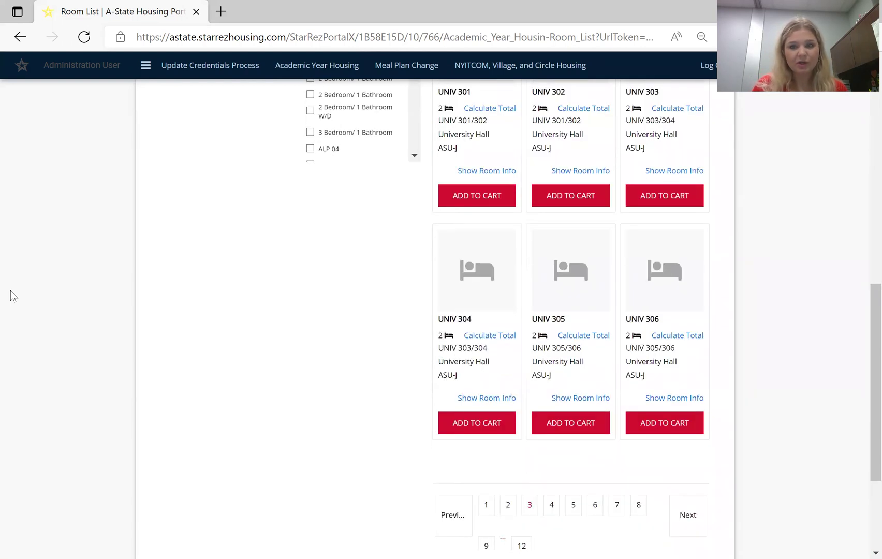
left_click(465, 420)
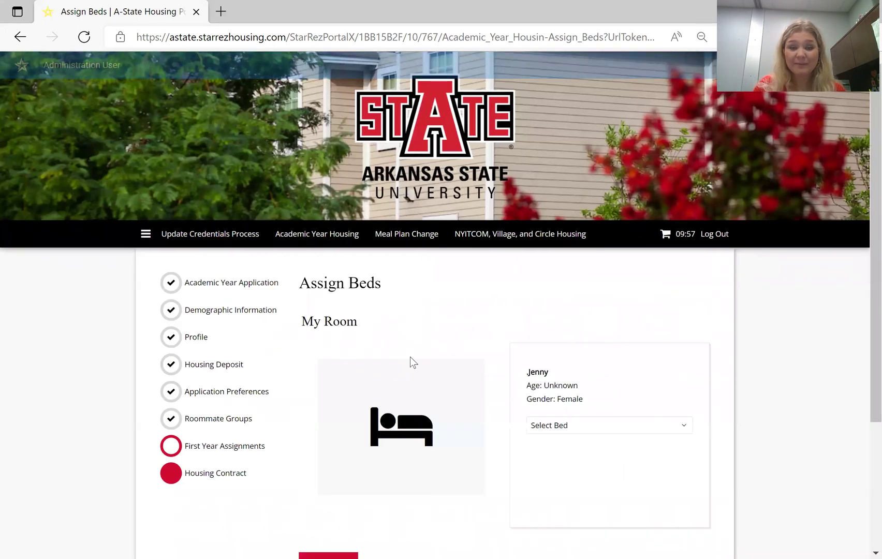
Select bed UNIV 304-1 for the resident on the Assign Beds page
scroll(410, 357, "down", 3)
scroll(410, 357, "up", 2)
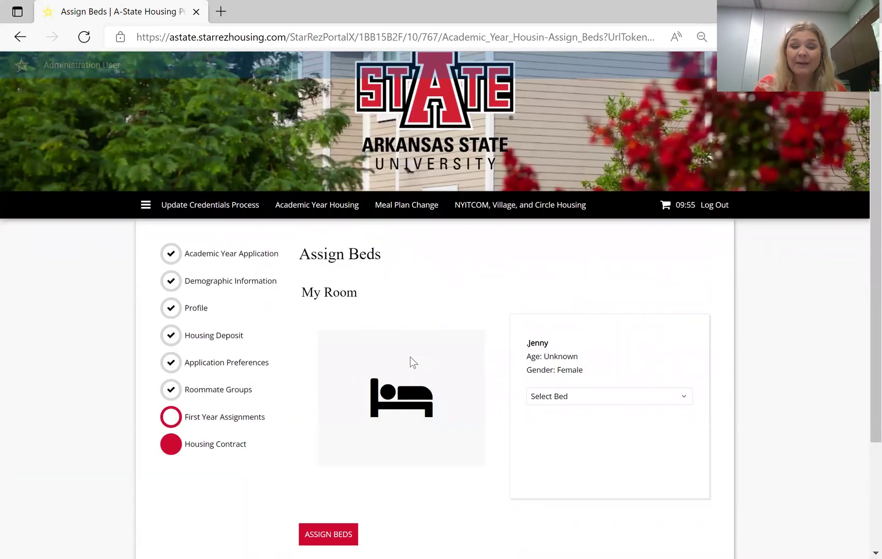
scroll(409, 357, "down", 2)
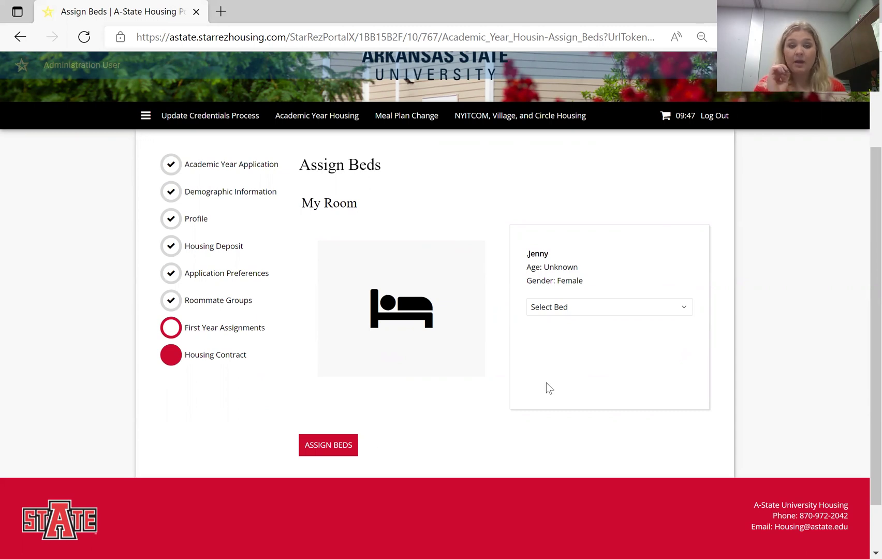
left_click(588, 313)
left_click(582, 347)
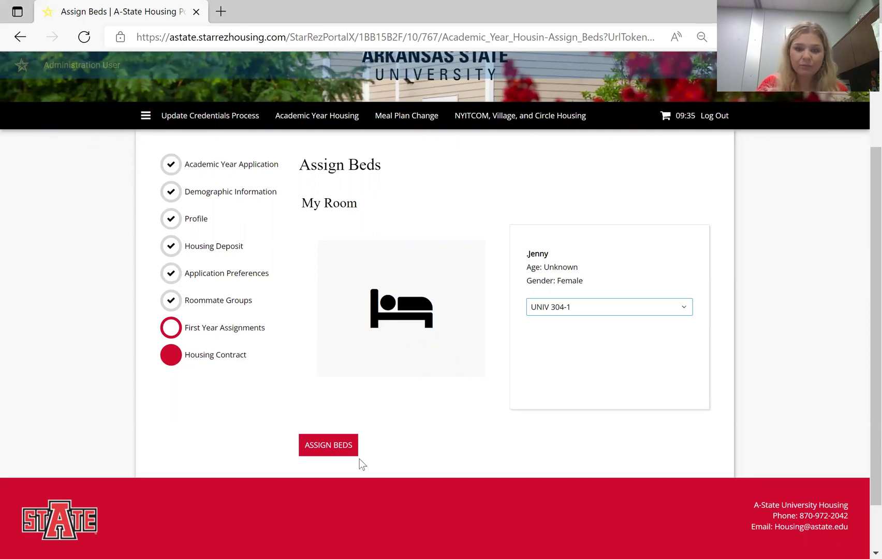
Assign bed UNIV 304-1 to the resident and review the room on the Confirmation page
left_click(333, 437)
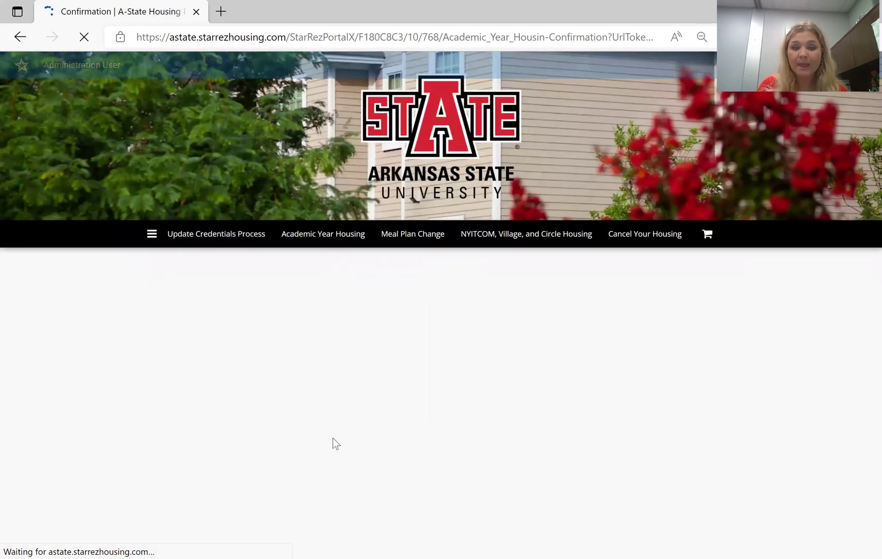
scroll(332, 437, "down", 2)
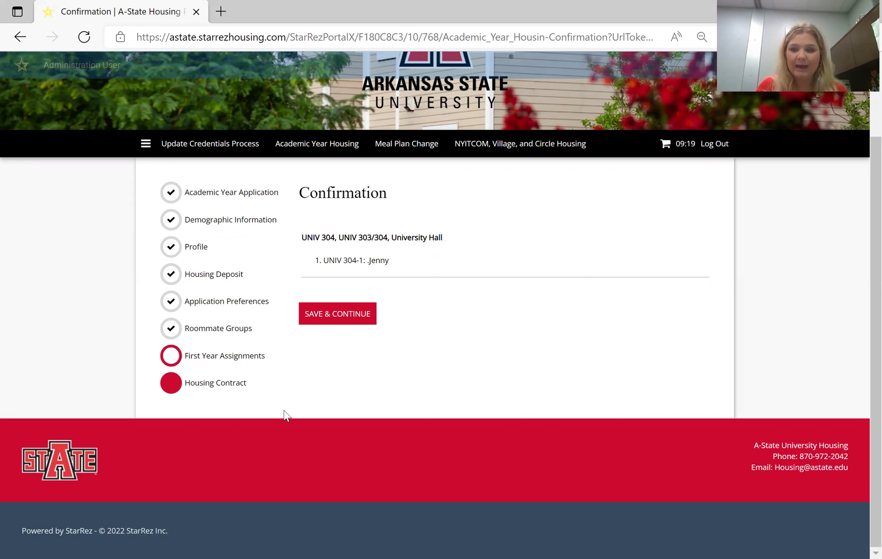
Return to the Roommate Groups page and continue from there to the Initial Selection page
left_click(221, 335)
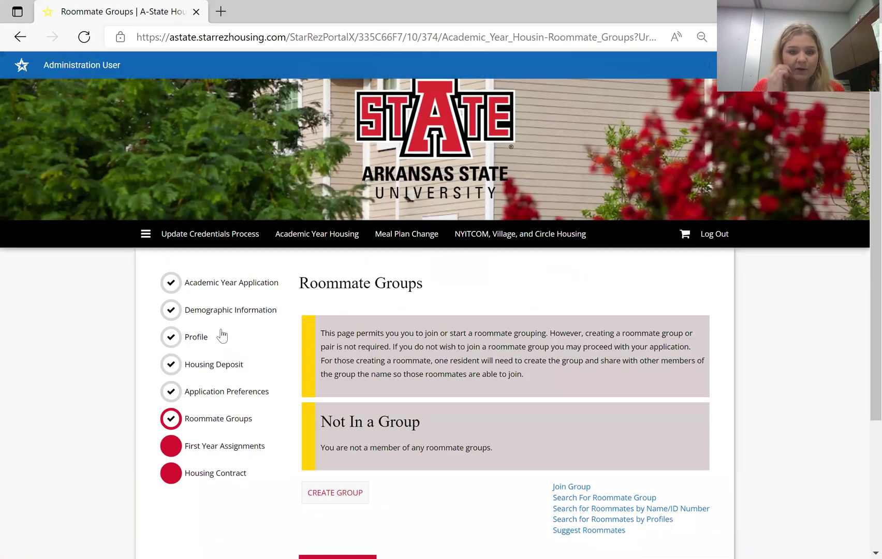
scroll(222, 336, "down", 2)
left_click(359, 470)
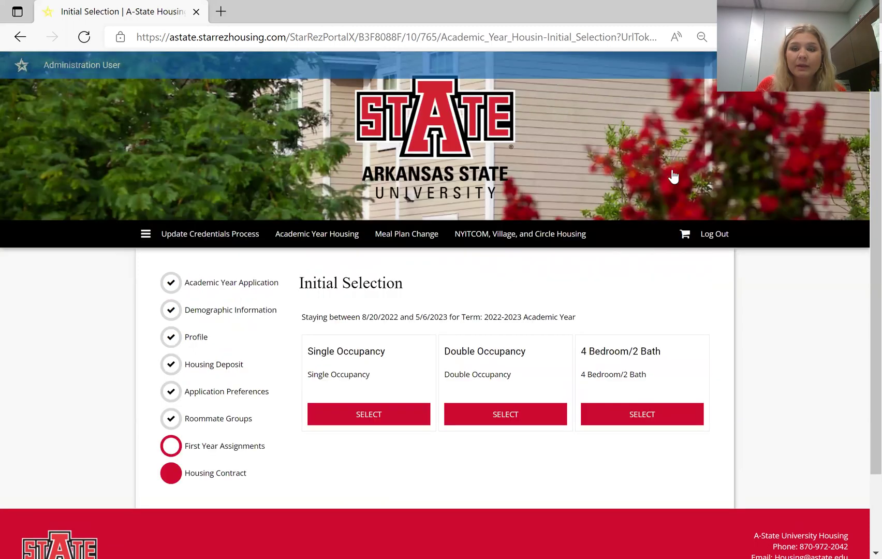
Check the cart's contents and choose Single Occupancy for the 2022-2023 Academic Year
mouse_move(677, 236)
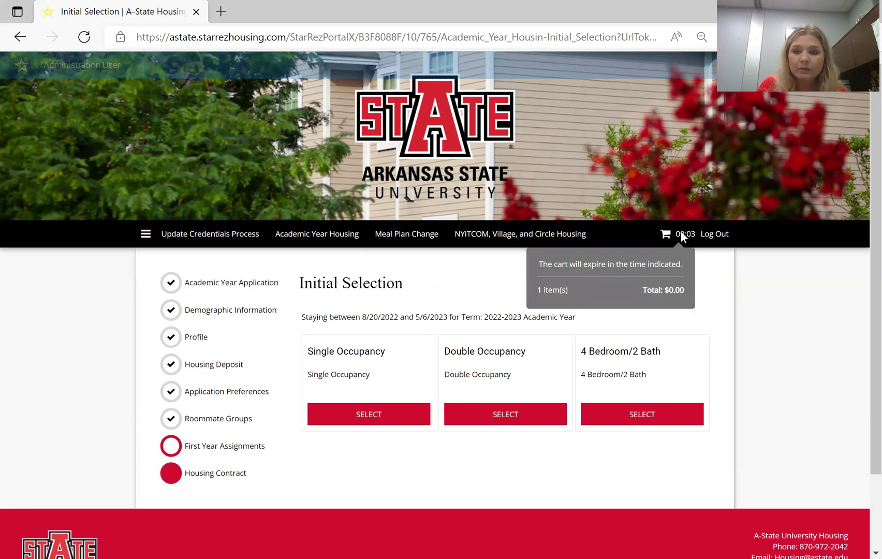
scroll(362, 357, "down", 1)
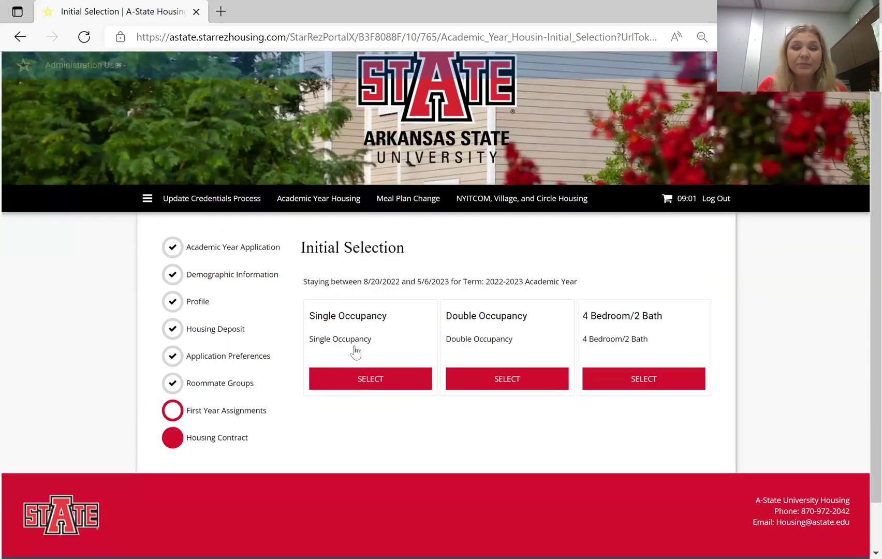
scroll(355, 353, "down", 1)
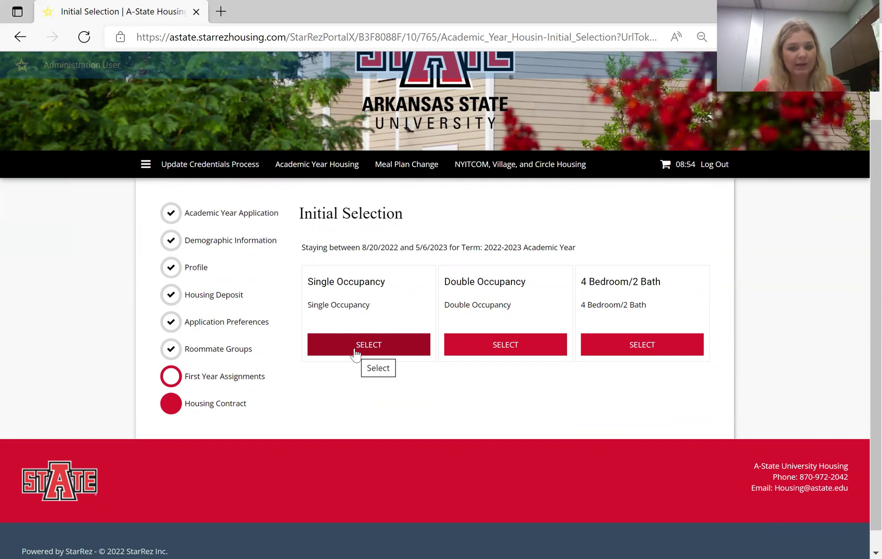
left_click(355, 353)
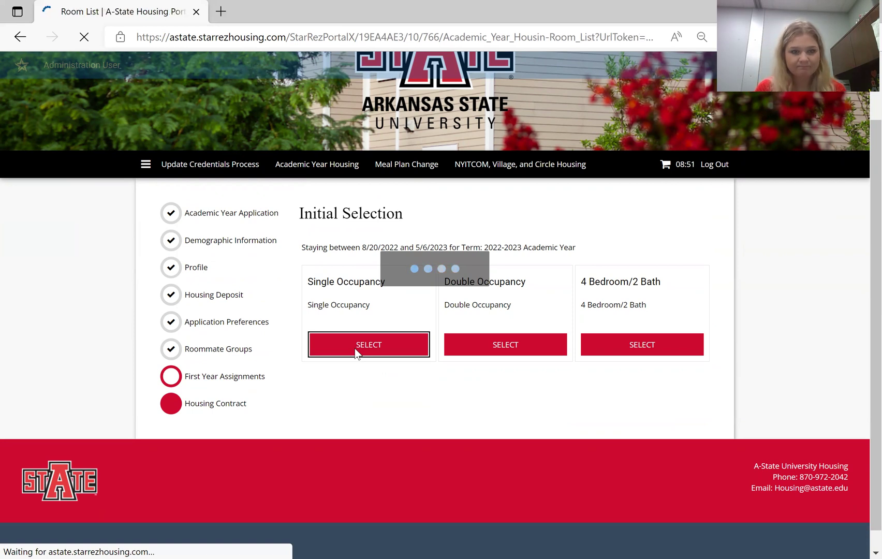
scroll(355, 349, "down", 1)
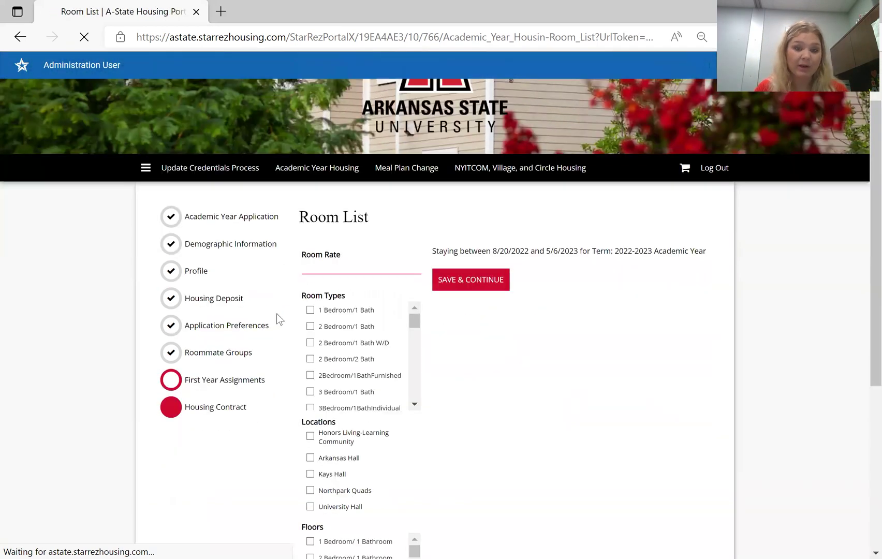
Filter the Room List by the locations Arkansas Hall and Kays Hall, and browse the matching rooms
scroll(277, 313, "down", 3)
left_click(310, 287)
left_click(310, 287)
left_click(310, 308)
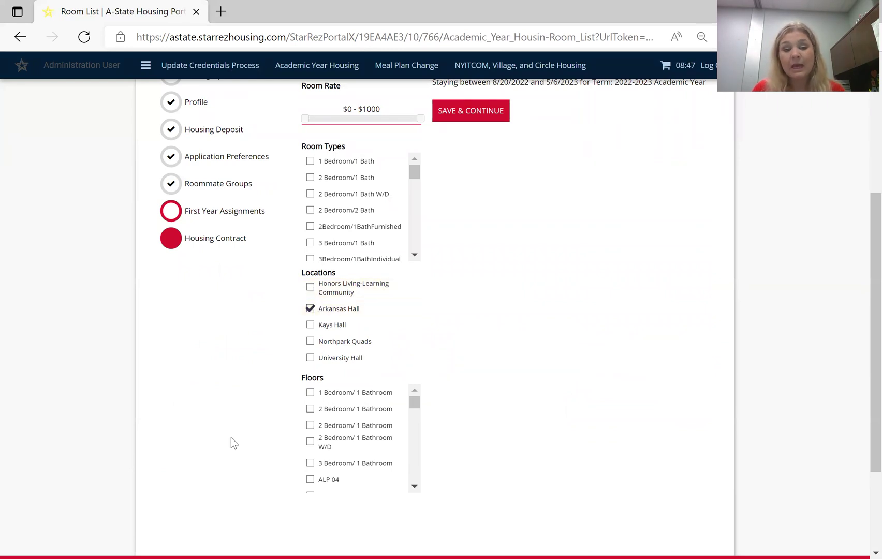
left_click(309, 327)
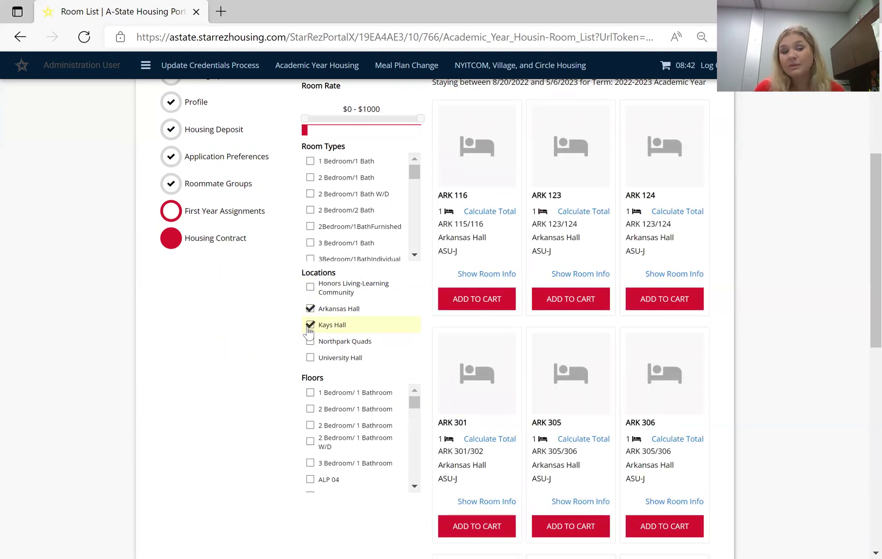
scroll(608, 427, "down", 1)
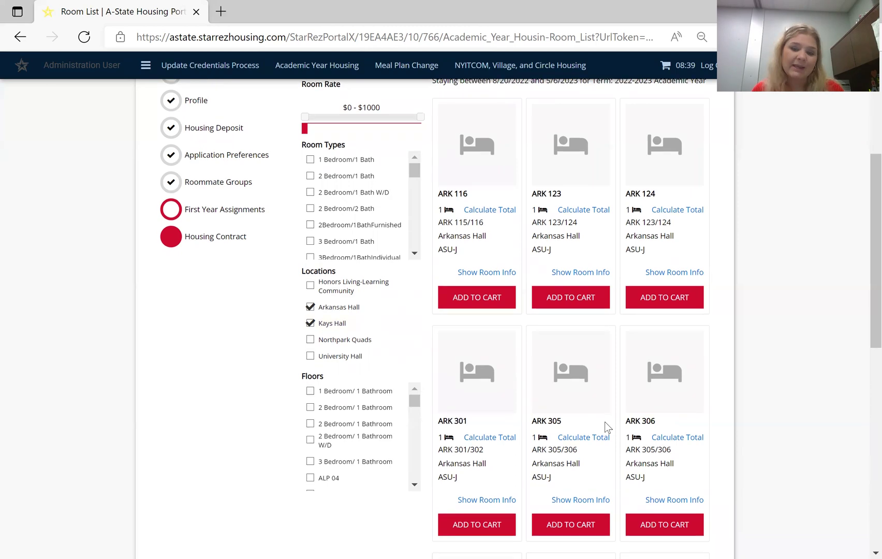
scroll(605, 422, "down", 6)
scroll(486, 346, "down", 2)
scroll(486, 347, "up", 6)
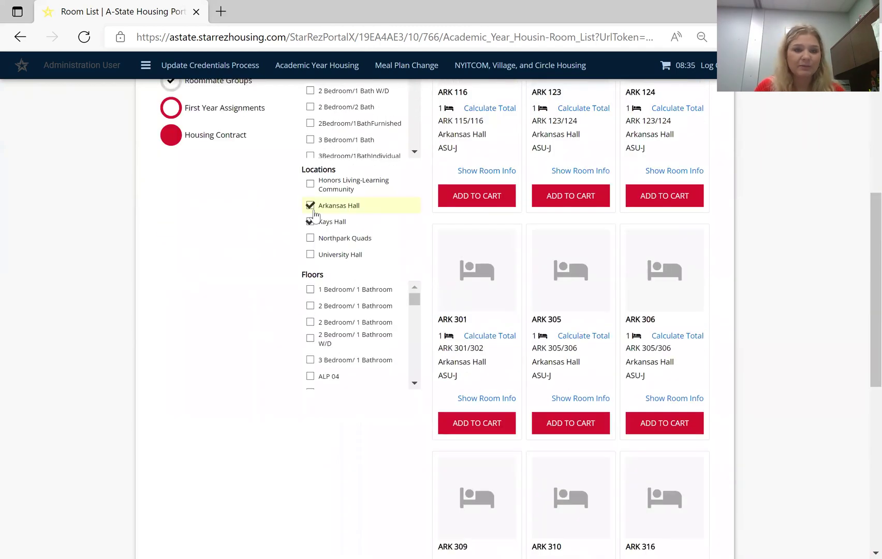
Remove Arkansas Hall from the location filter and browse the Kays Hall rooms
left_click(311, 207)
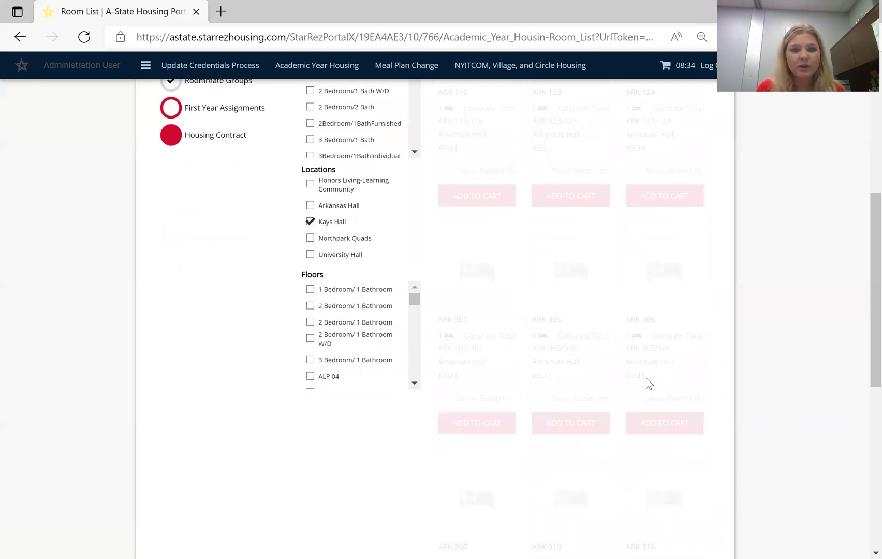
scroll(647, 382, "down", 4)
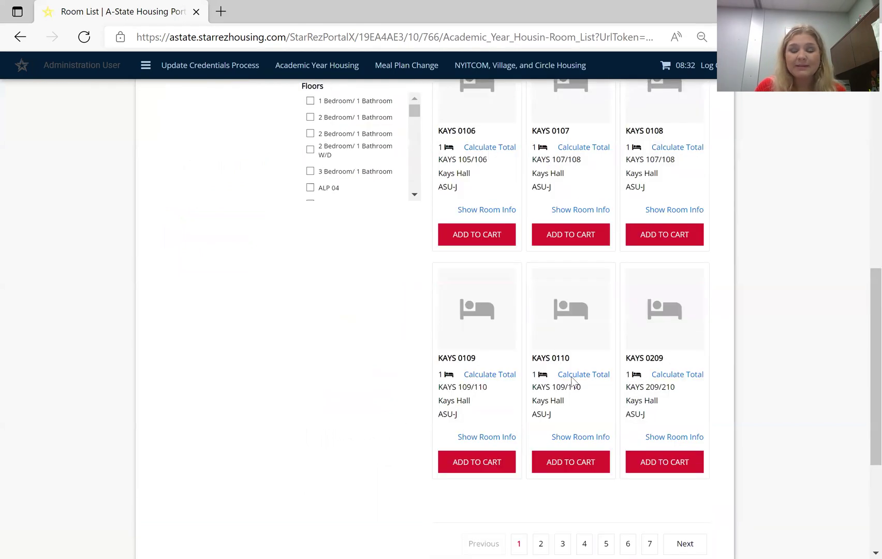
scroll(425, 358, "down", 1)
scroll(425, 358, "up", 7)
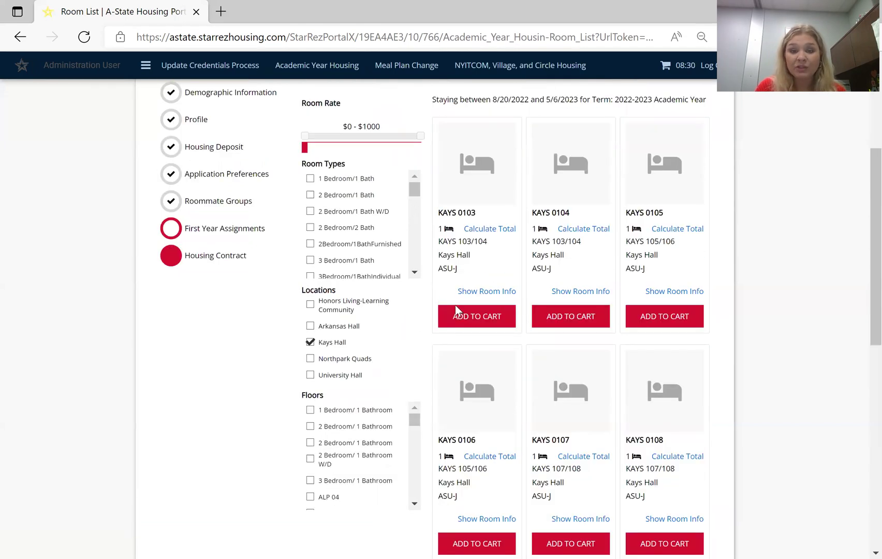
scroll(455, 305, "up", 1)
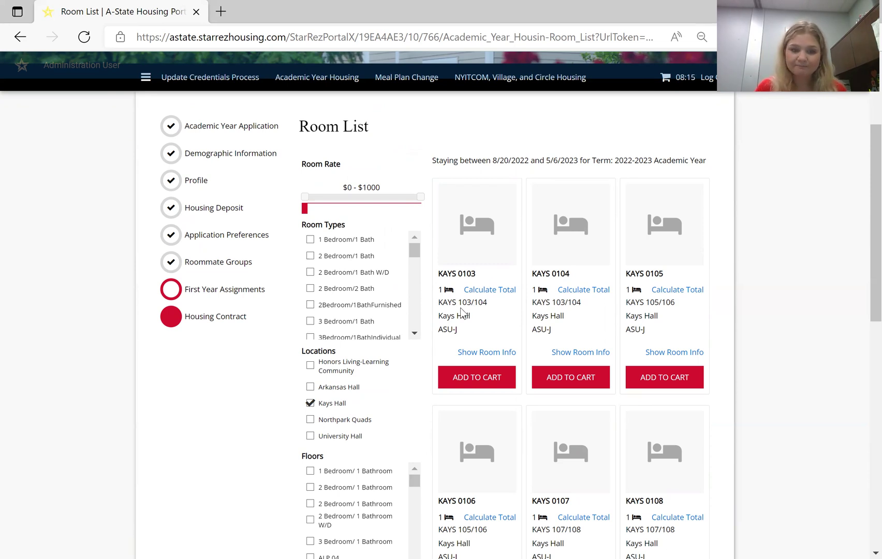
Try to add room KAYS 0108 to the cart alongside the room already in it
scroll(652, 439, "down", 4)
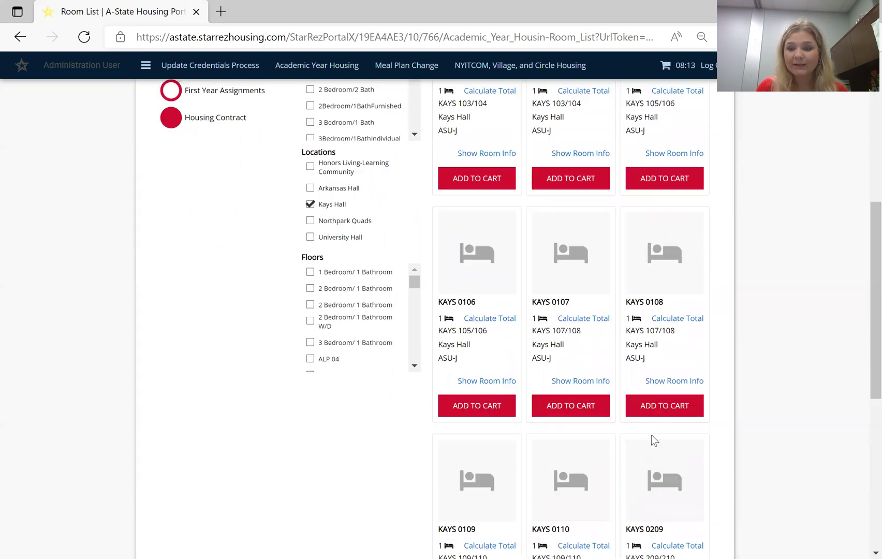
left_click(663, 405)
scroll(419, 364, "up", 4)
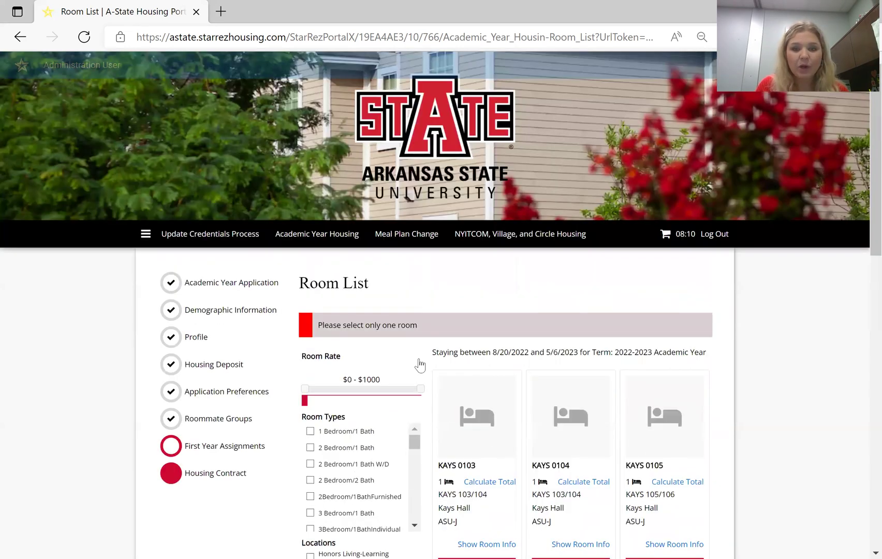
scroll(419, 365, "down", 8)
scroll(420, 365, "up", 4)
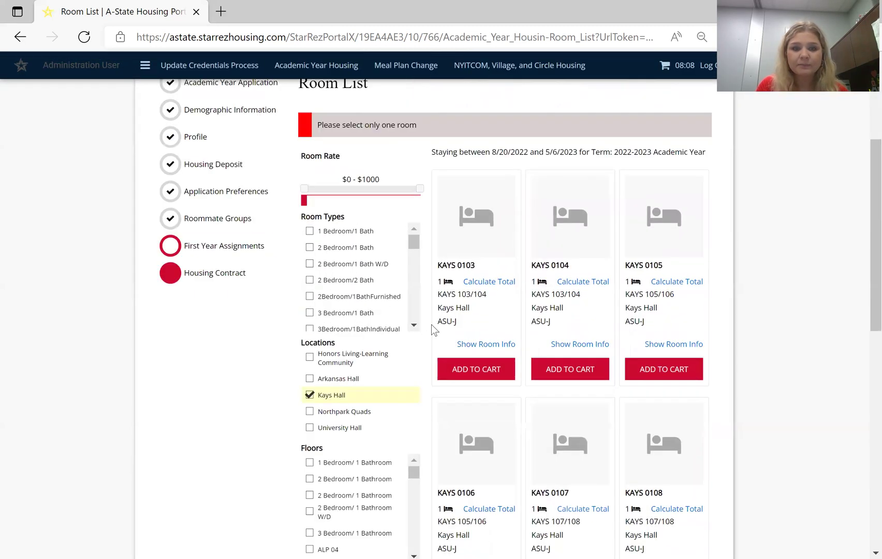
scroll(431, 325, "down", 5)
left_click(665, 354)
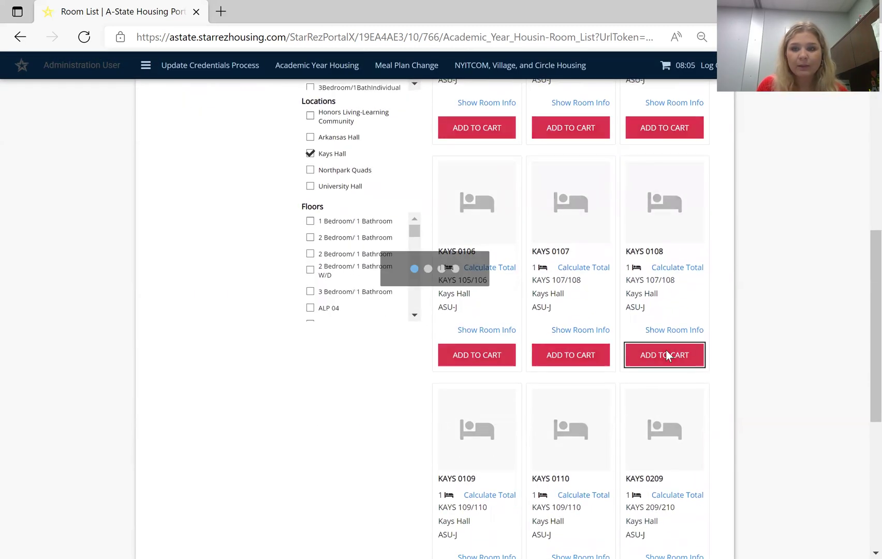
scroll(286, 374, "up", 4)
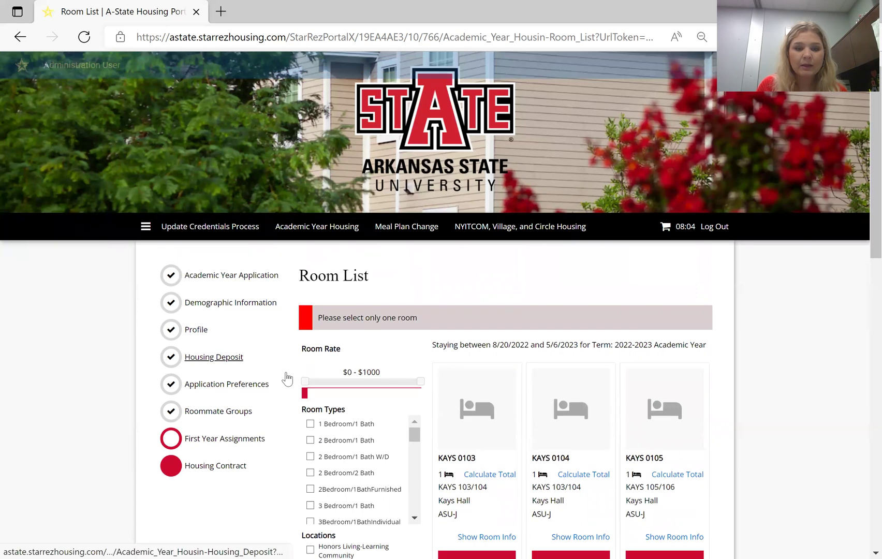
Save the Room List page and continue to Assign Beds with the room already in the cart
scroll(447, 309, "down", 1)
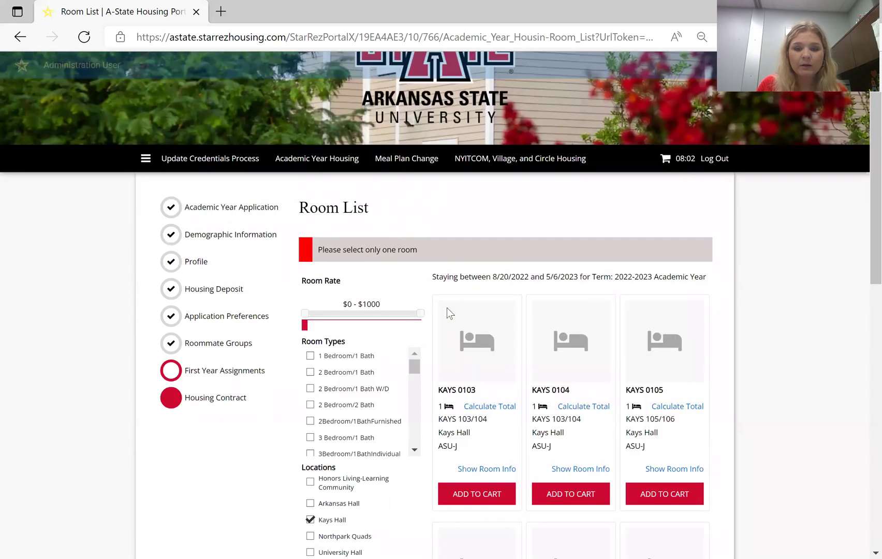
scroll(444, 348, "down", 10)
left_click(449, 358)
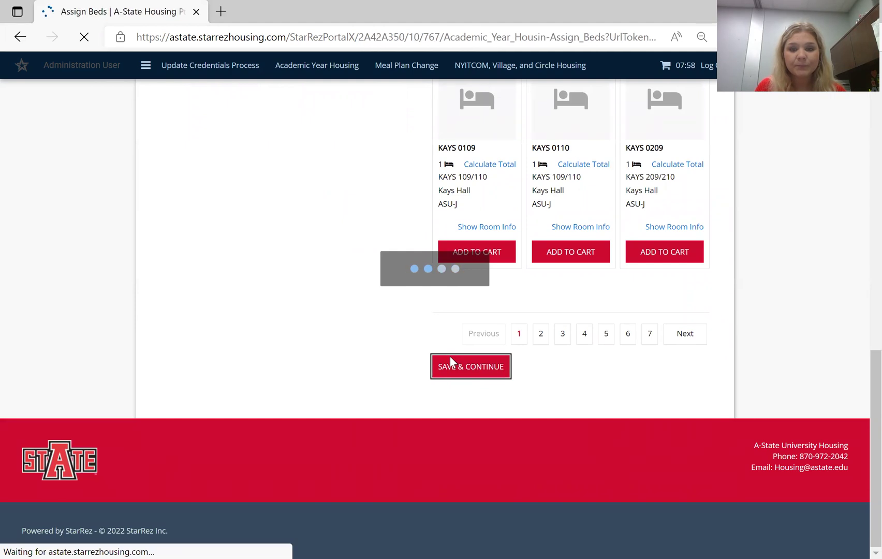
Review the bed choices offered for the resident in room UNIV 304 and check the cart timer
scroll(492, 330, "down", 3)
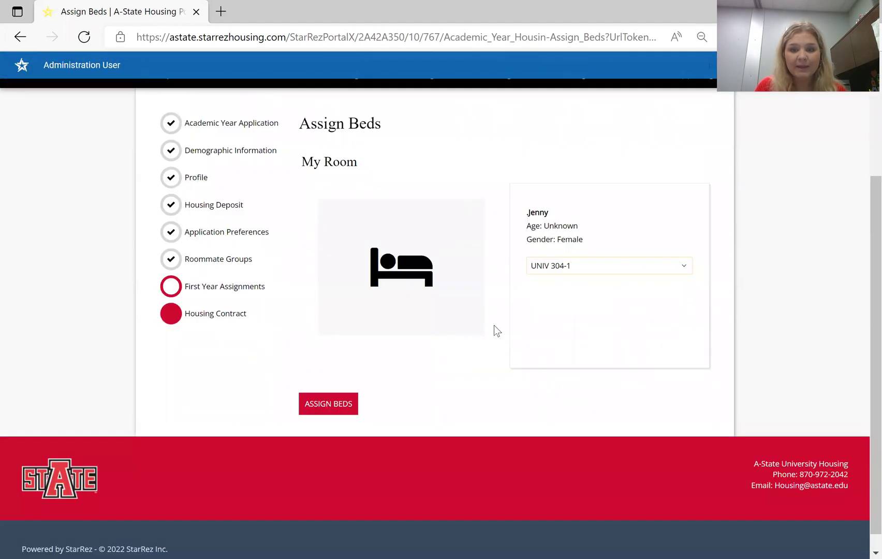
left_click(563, 273)
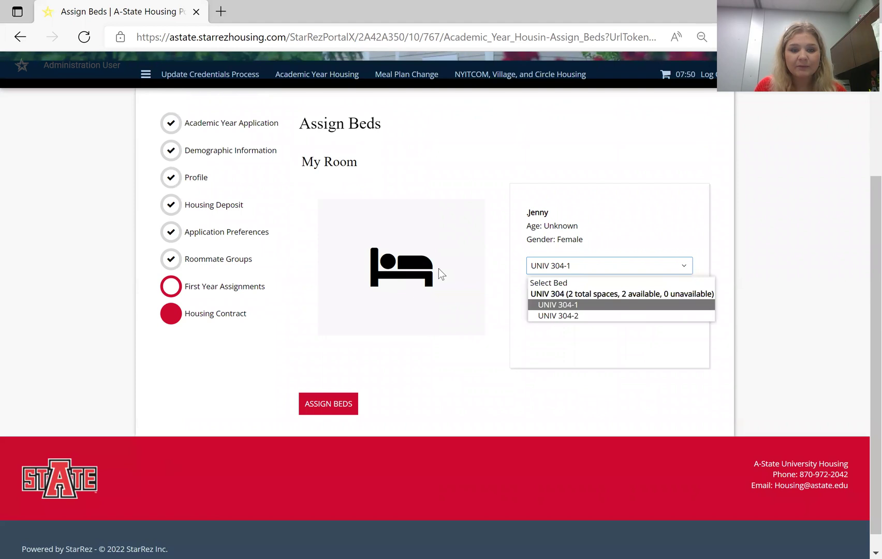
scroll(569, 287, "up", 1)
scroll(687, 176, "up", 1)
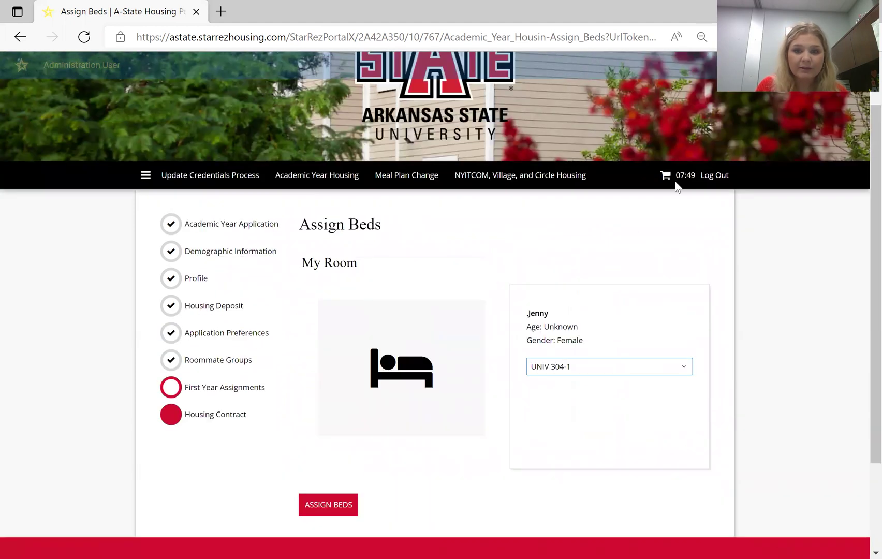
scroll(386, 357, "down", 2)
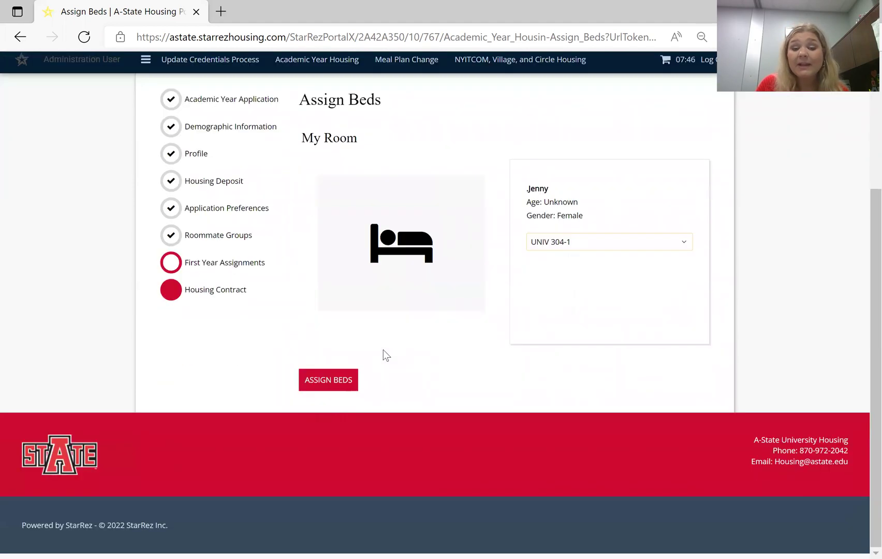